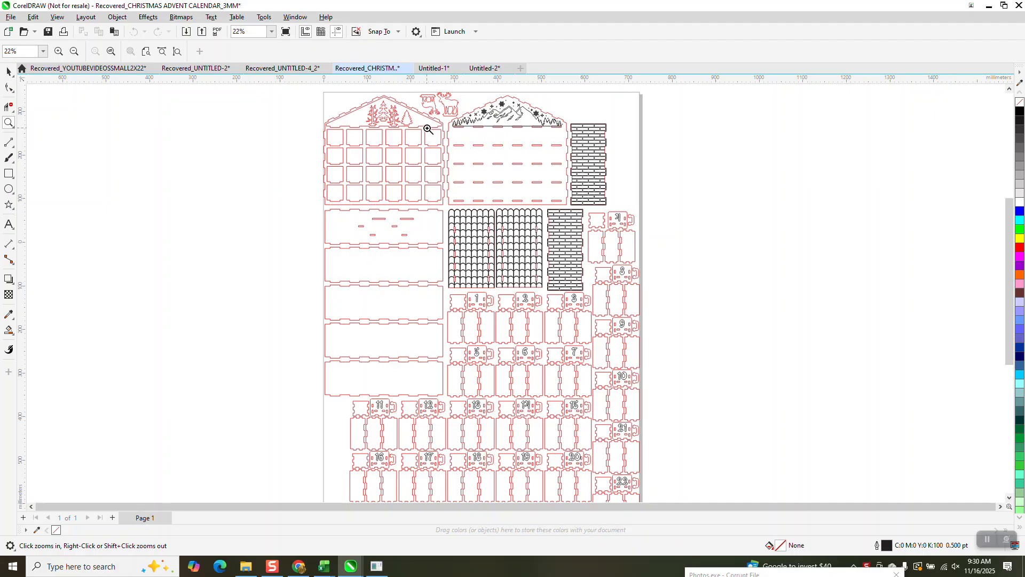
# - Examine the curves of the calendar's windowed front panel and the upper brick panel at close range
pyautogui.click(9, 72)
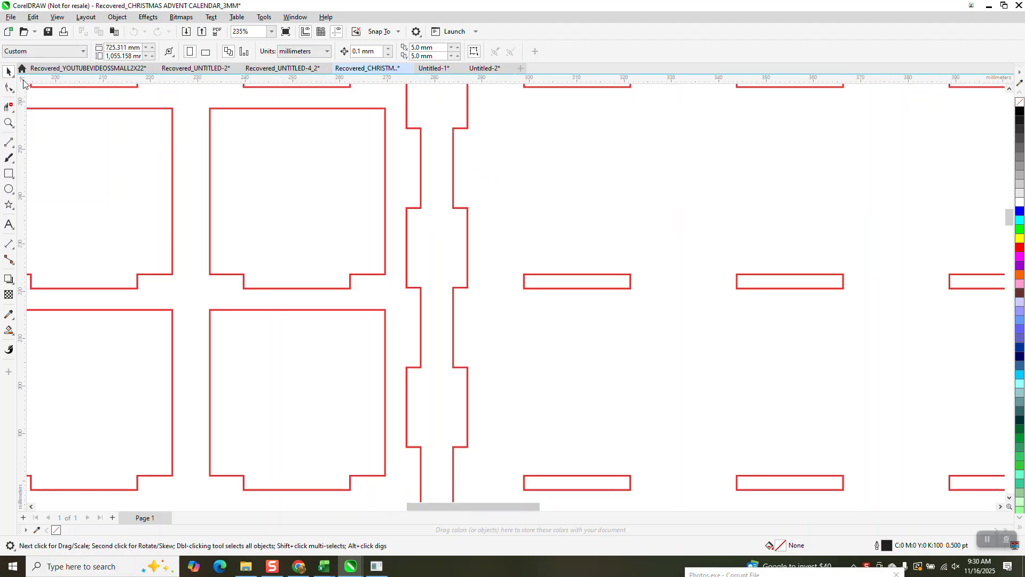
pyautogui.click(385, 130)
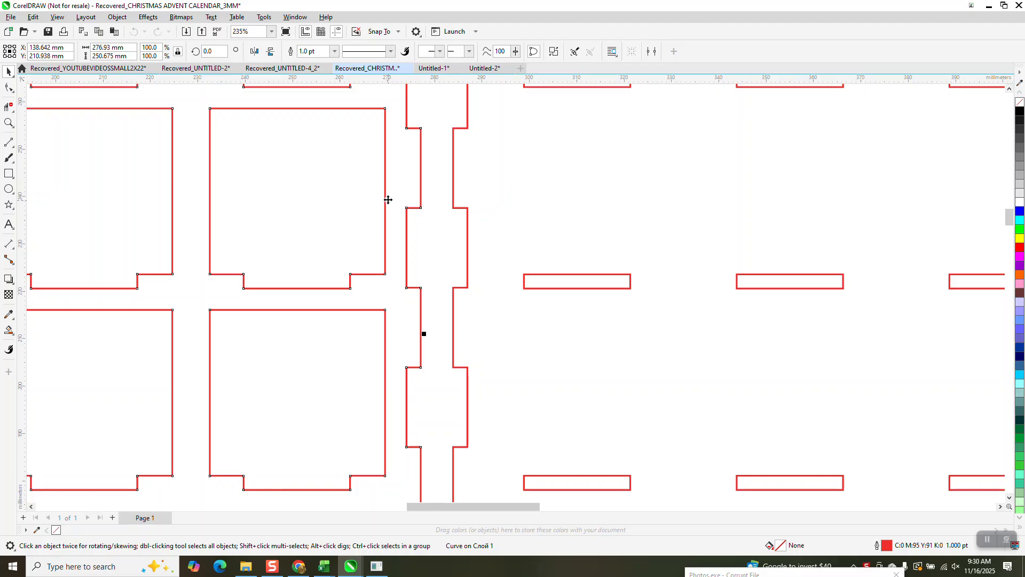
pyautogui.scroll(-8, 359, 176)
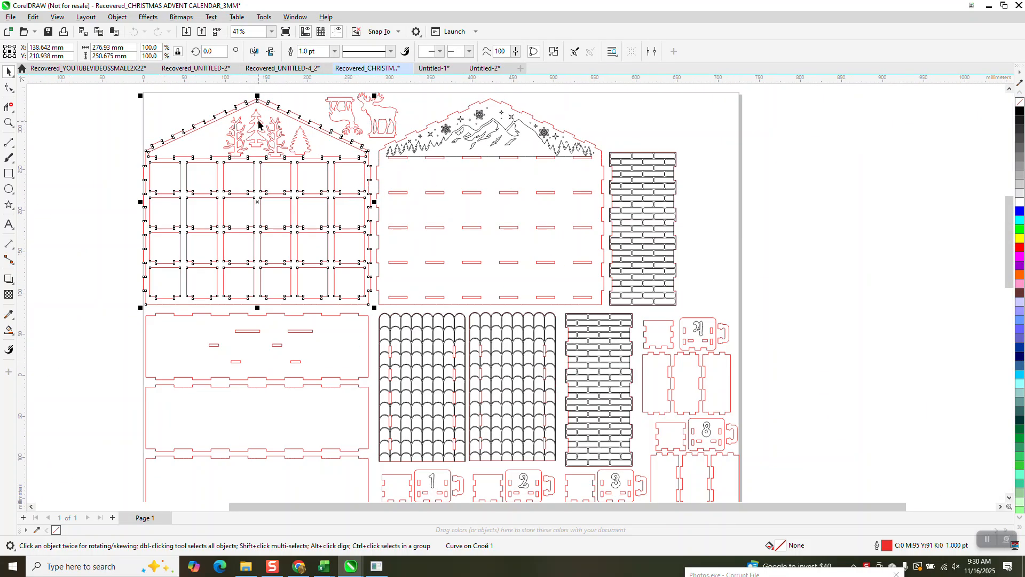
pyautogui.click(624, 159)
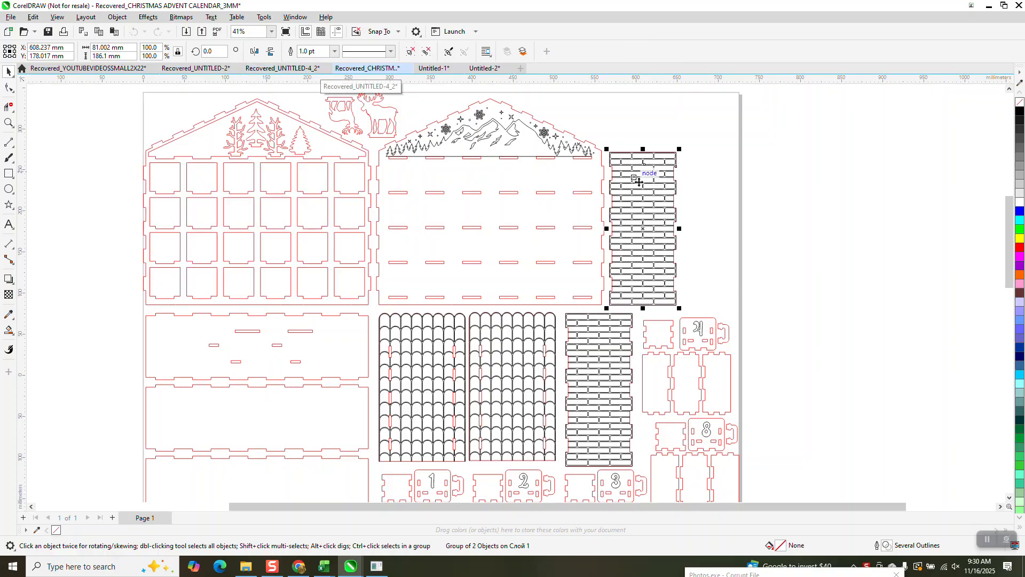
pyautogui.click(8, 122)
pyautogui.moveTo(597, 142); pyautogui.dragTo(716, 210)
pyautogui.rightClick(528, 224)
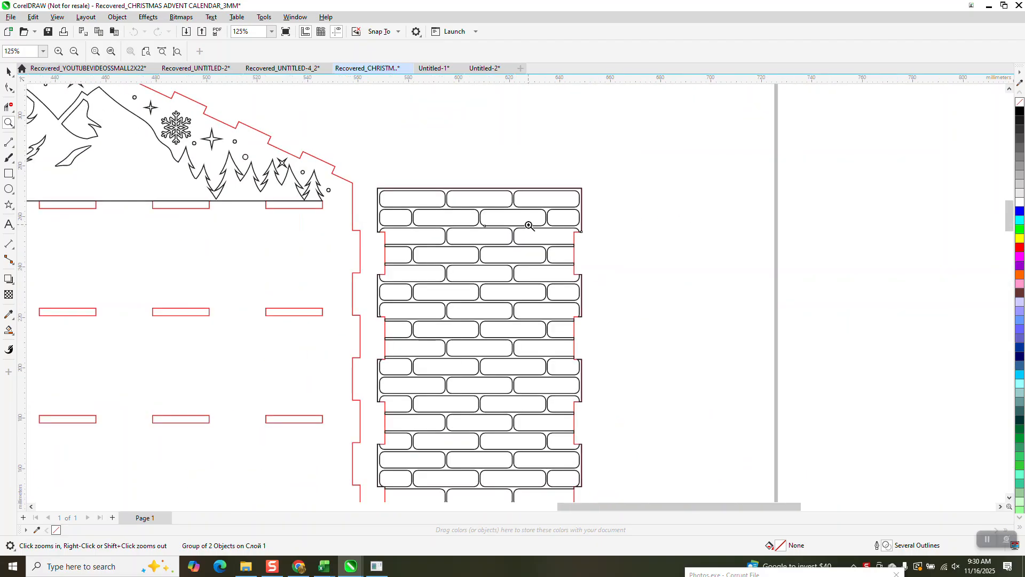
pyautogui.rightClick(528, 225)
pyautogui.rightClick(528, 226)
pyautogui.moveTo(456, 192); pyautogui.dragTo(504, 236)
pyautogui.rightClick(502, 234)
pyautogui.rightClick(499, 232)
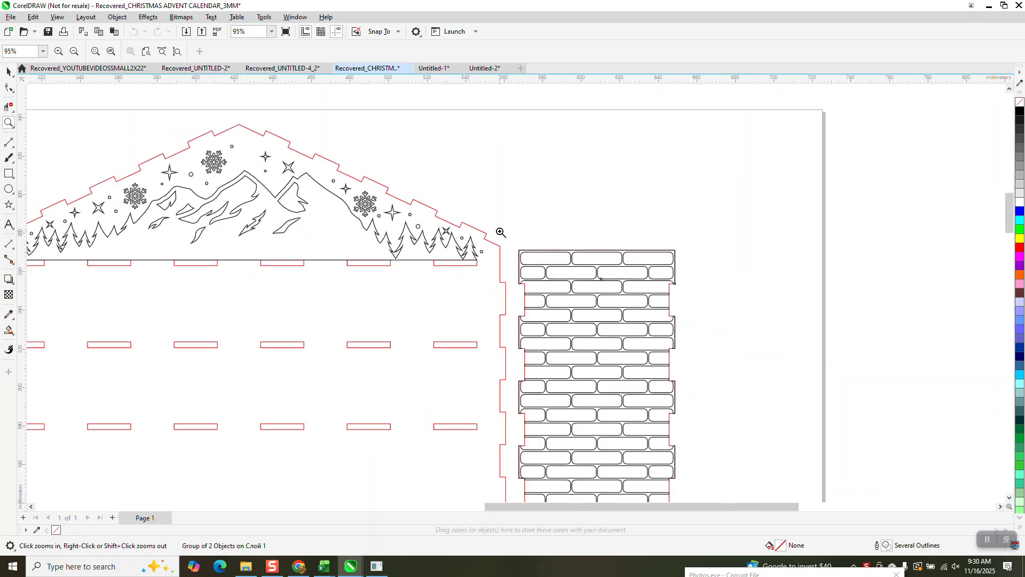
pyautogui.rightClick(500, 232)
pyautogui.rightClick(500, 231)
pyautogui.rightClick(500, 232)
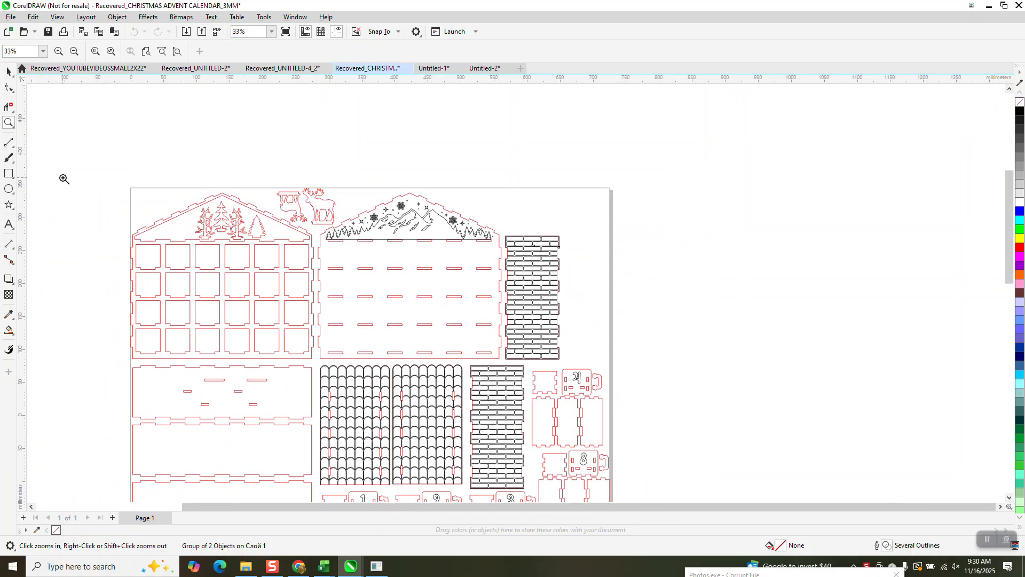
# - Examine the two gabled panels, their tree and mountain artwork, and the front panel's notched roof edge
pyautogui.click(9, 71)
pyautogui.click(8, 123)
pyautogui.moveTo(244, 167); pyautogui.dragTo(387, 256)
pyautogui.rightClick(387, 255)
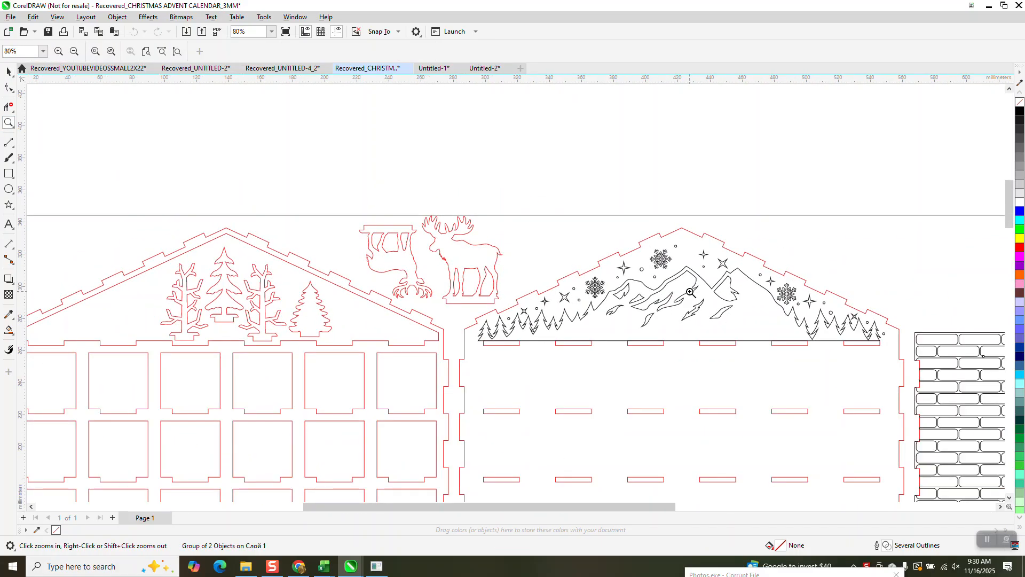
pyautogui.scroll(-3, 348, 238)
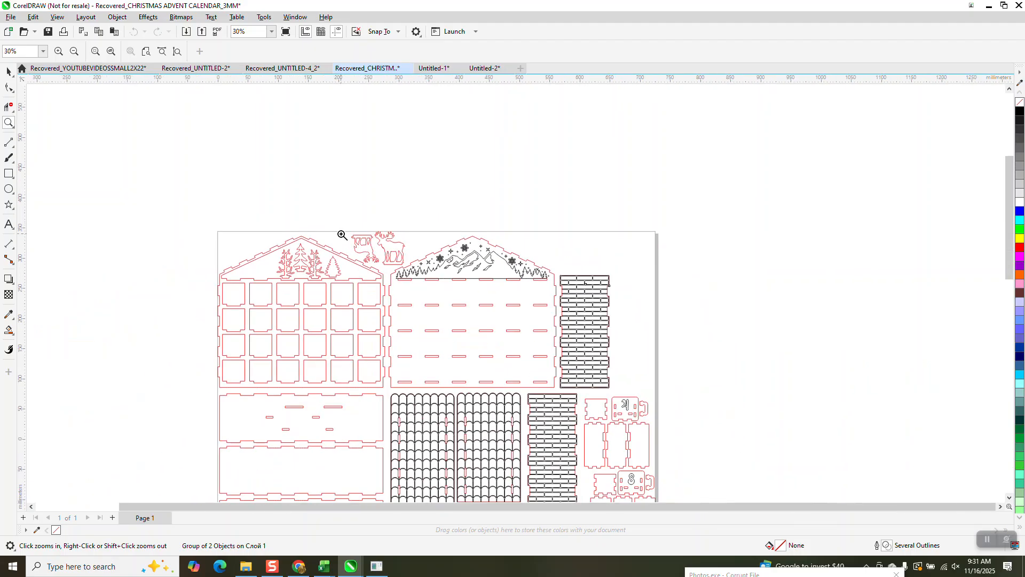
pyautogui.moveTo(302, 234); pyautogui.dragTo(343, 263)
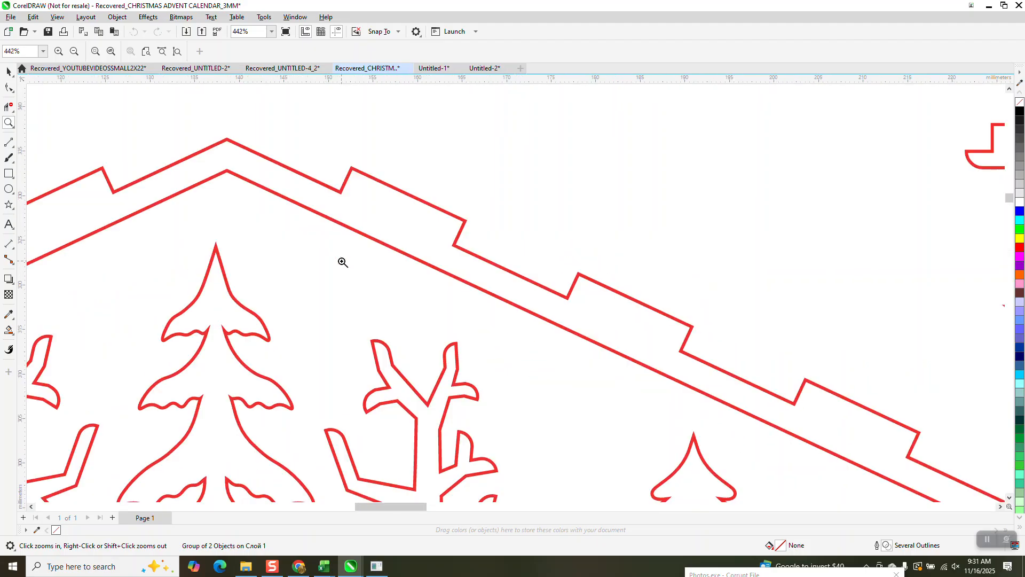
pyautogui.click(8, 71)
pyautogui.scroll(-6, 310, 135)
pyautogui.scroll(-2, 318, 147)
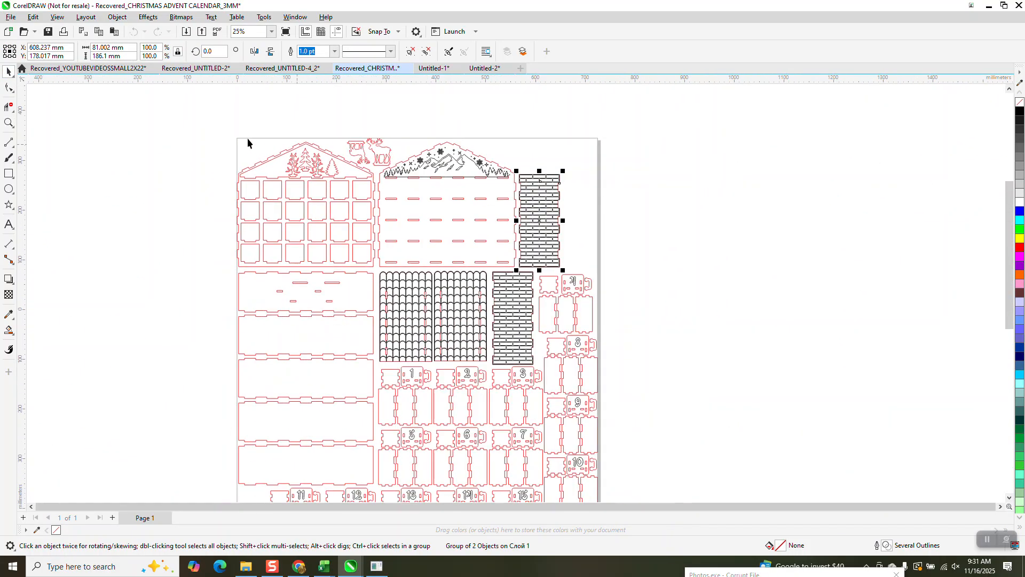
pyautogui.scroll(-2, 224, 127)
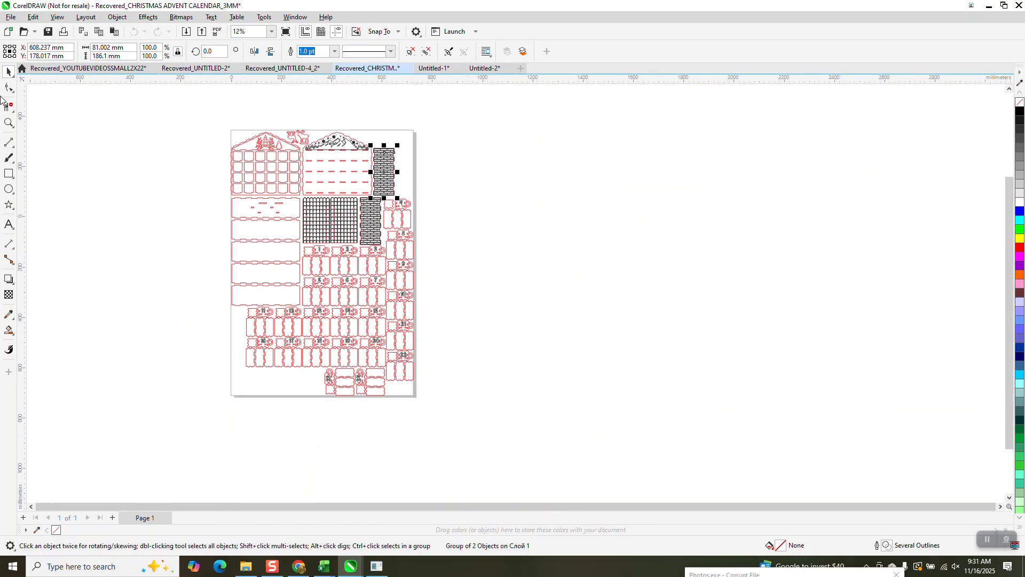
# - Find and select all objects whose properties match the red outline curve of the windowed front panel
pyautogui.click(243, 149)
pyautogui.click(251, 155)
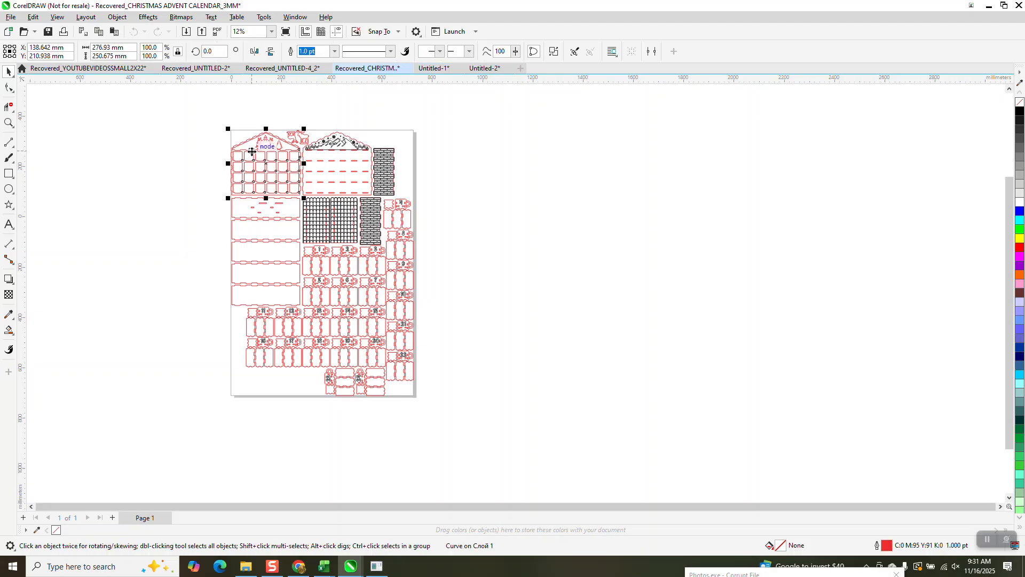
pyautogui.click(180, 140)
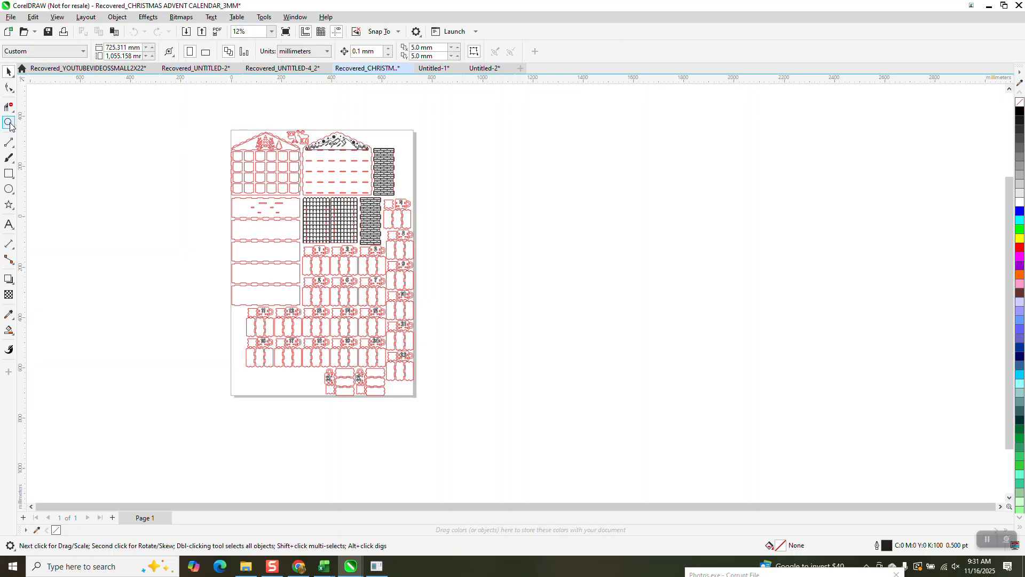
pyautogui.click(9, 122)
pyautogui.moveTo(224, 132); pyautogui.dragTo(281, 168)
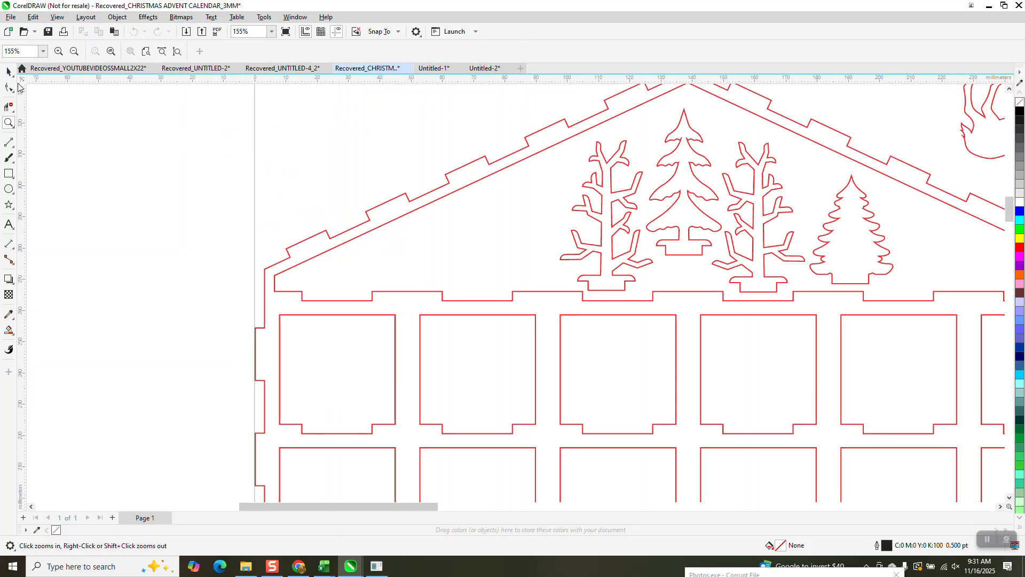
pyautogui.click(9, 72)
pyautogui.click(323, 233)
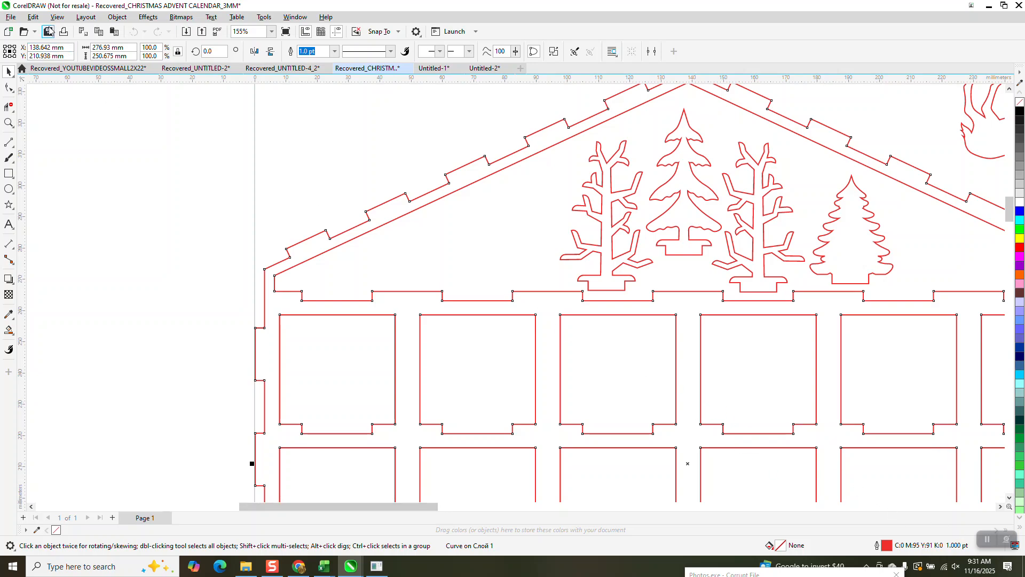
pyautogui.click(33, 17)
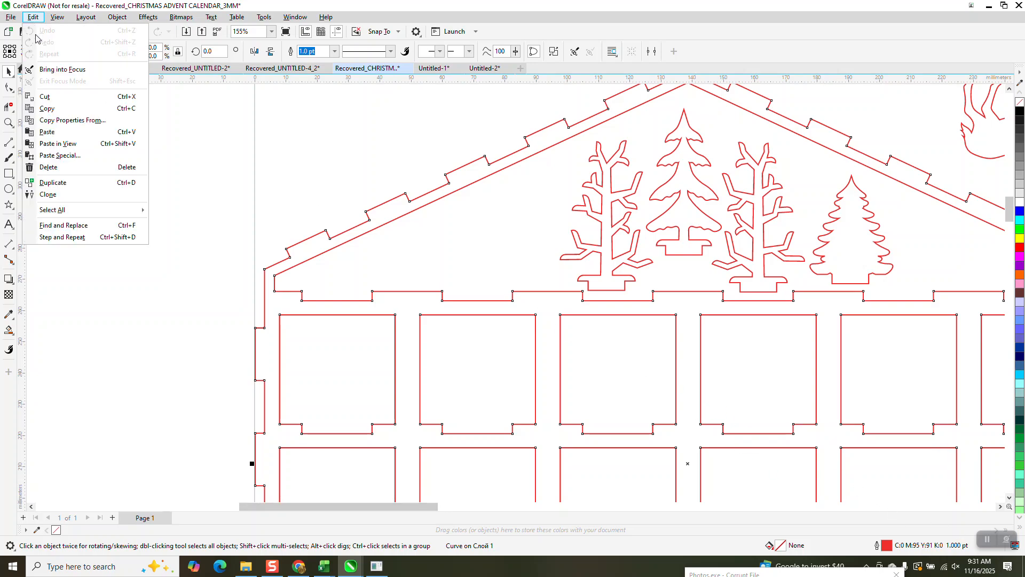
pyautogui.click(65, 225)
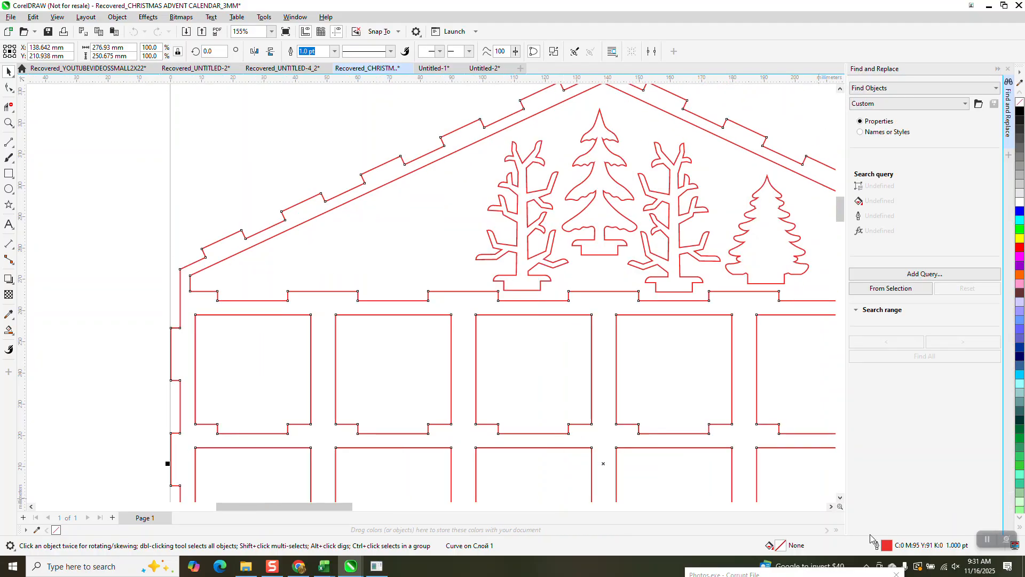
pyautogui.click(890, 289)
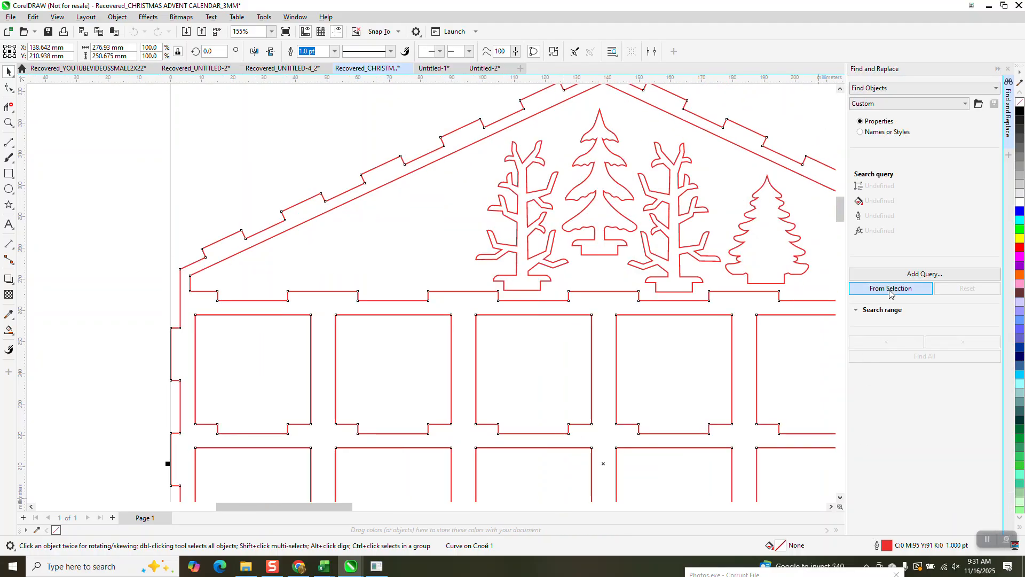
pyautogui.click(923, 356)
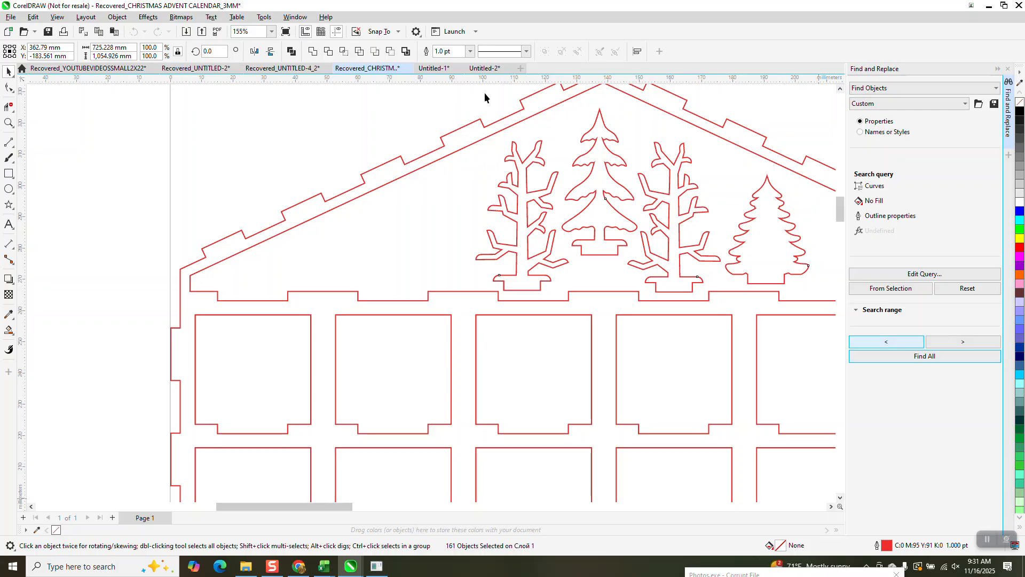
# - Set the outlines of the selected cut curves to Hairline width and pure RGB red (255, 0, 0)
pyautogui.click(471, 51)
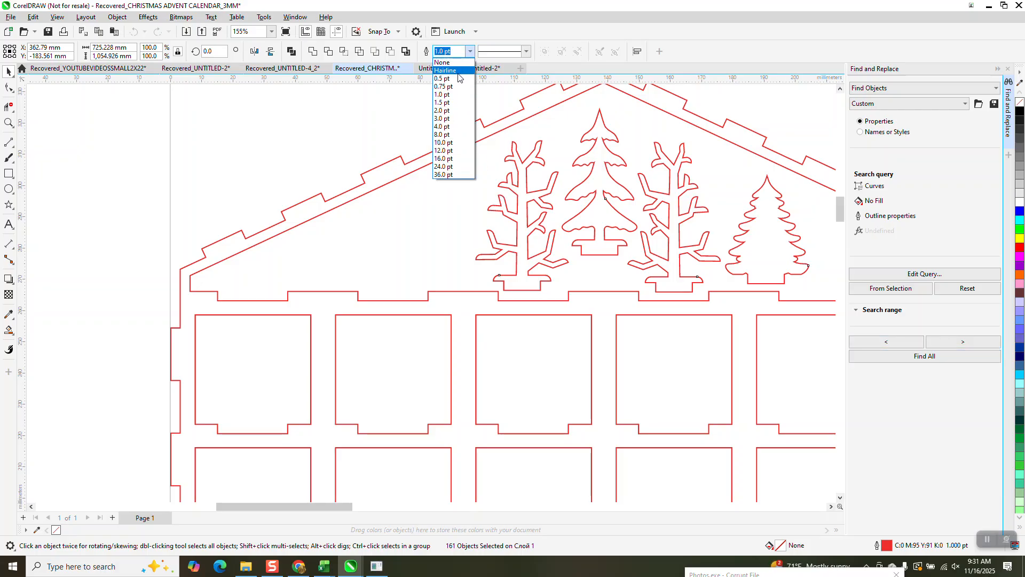
pyautogui.click(451, 61)
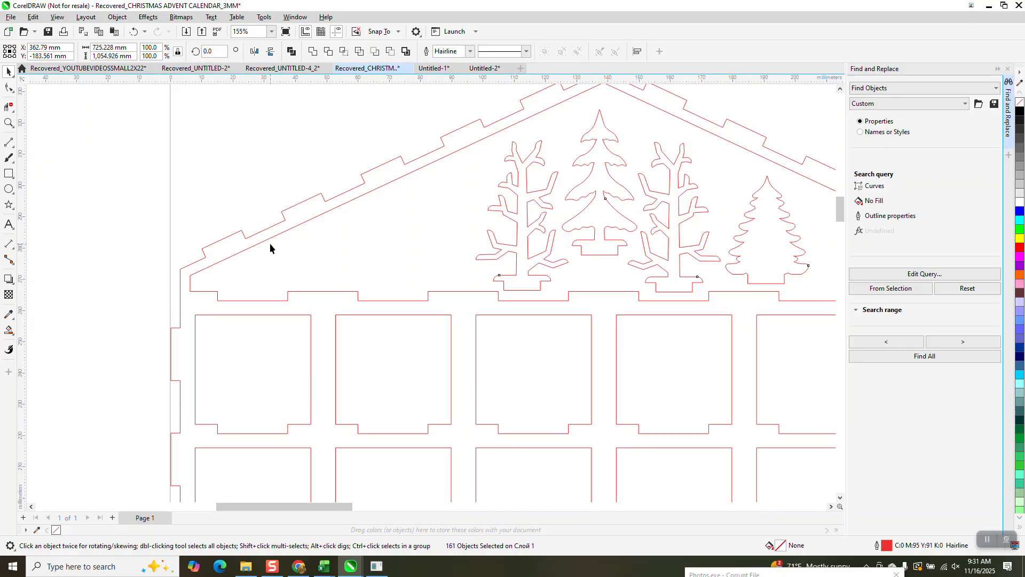
pyautogui.scroll(-1, 270, 242)
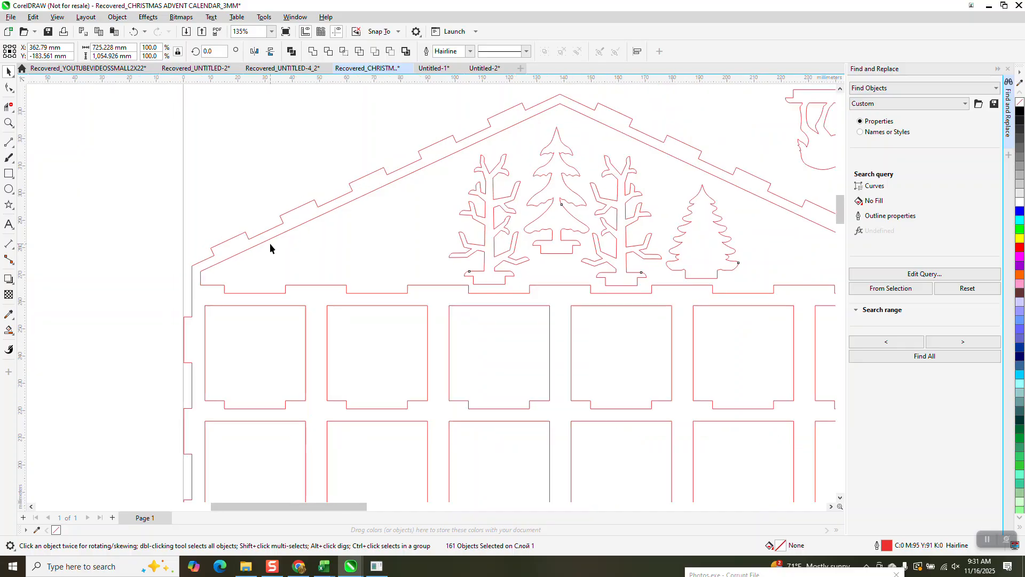
pyautogui.rightClick(1019, 250)
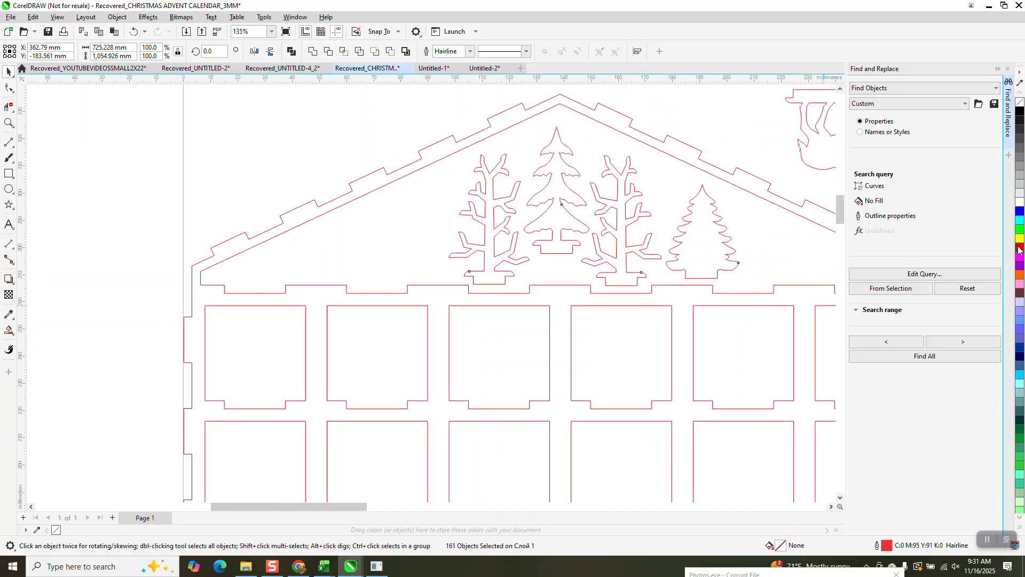
pyautogui.scroll(-2, 554, 308)
pyautogui.scroll(-4, 553, 308)
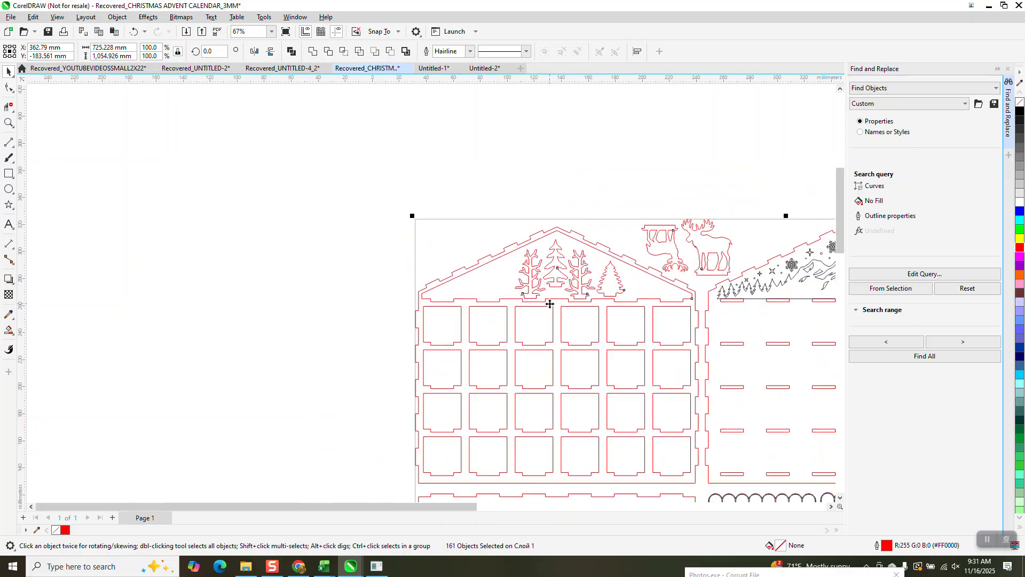
# - Recolor the outline of the mountain and snowflake artwork on the back panel to RGB black (0, 0, 0)
pyautogui.press('z')
pyautogui.moveTo(703, 250); pyautogui.dragTo(790, 291)
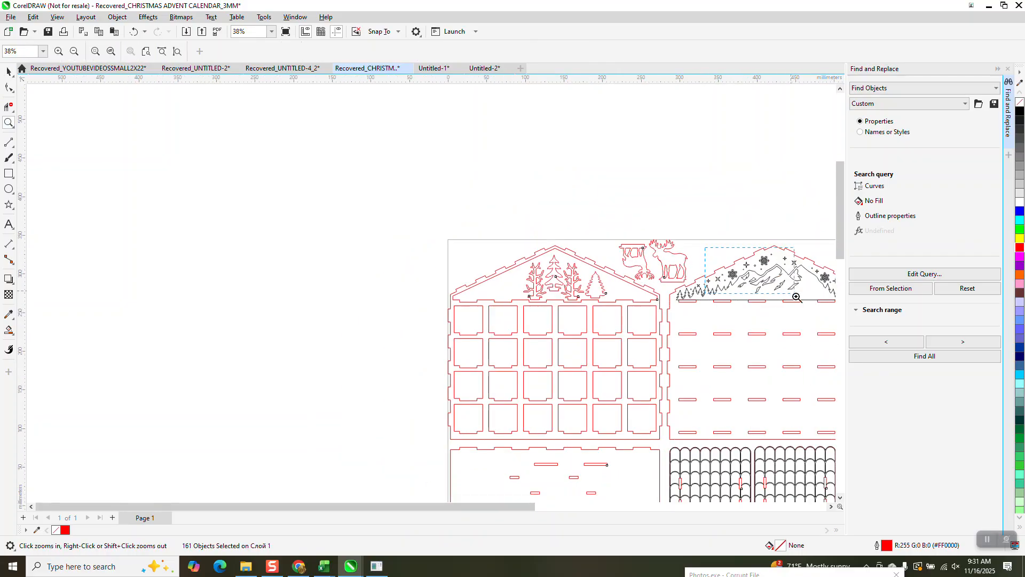
pyautogui.click(274, 150)
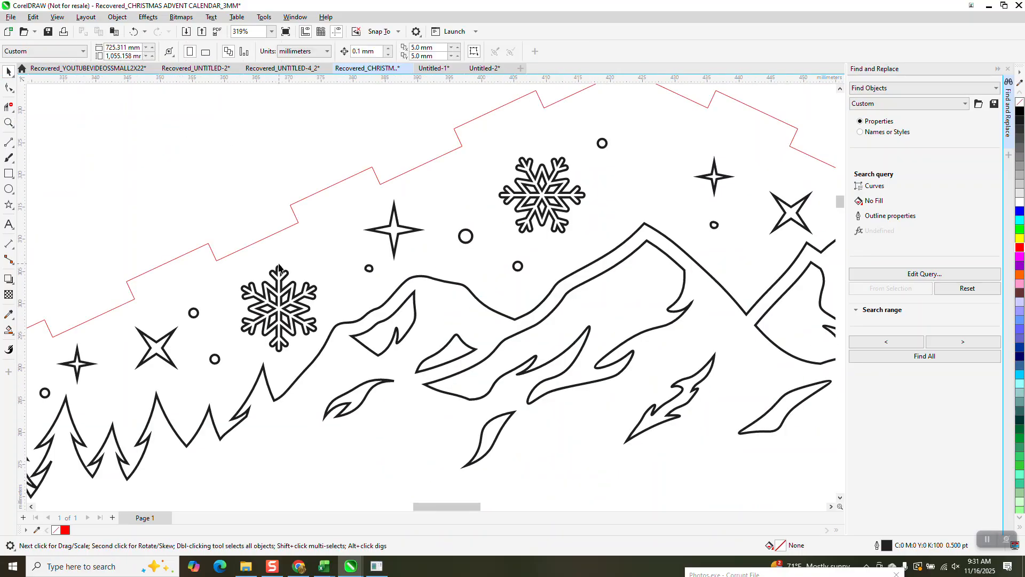
pyautogui.click(280, 270)
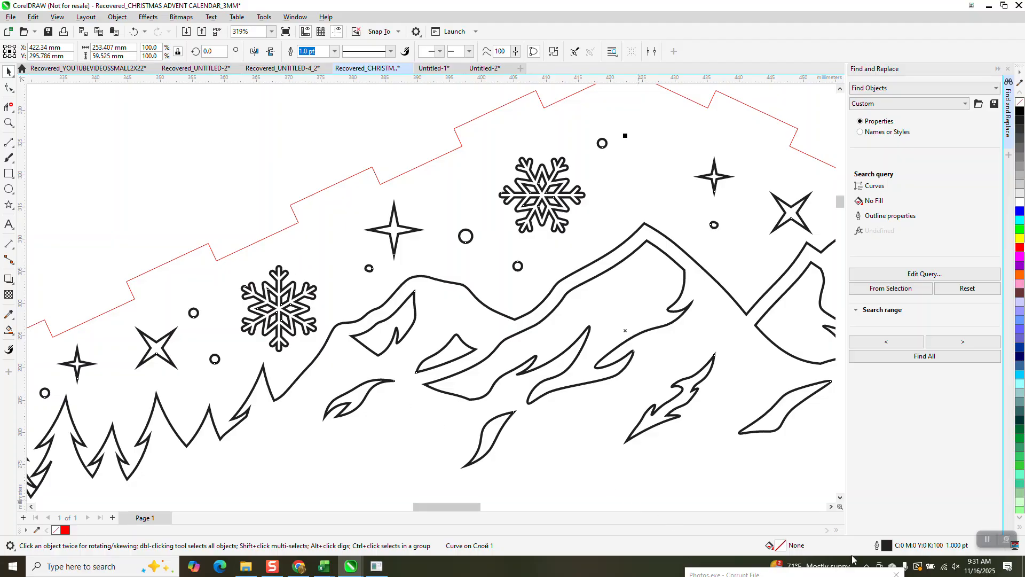
pyautogui.rightClick(1020, 113)
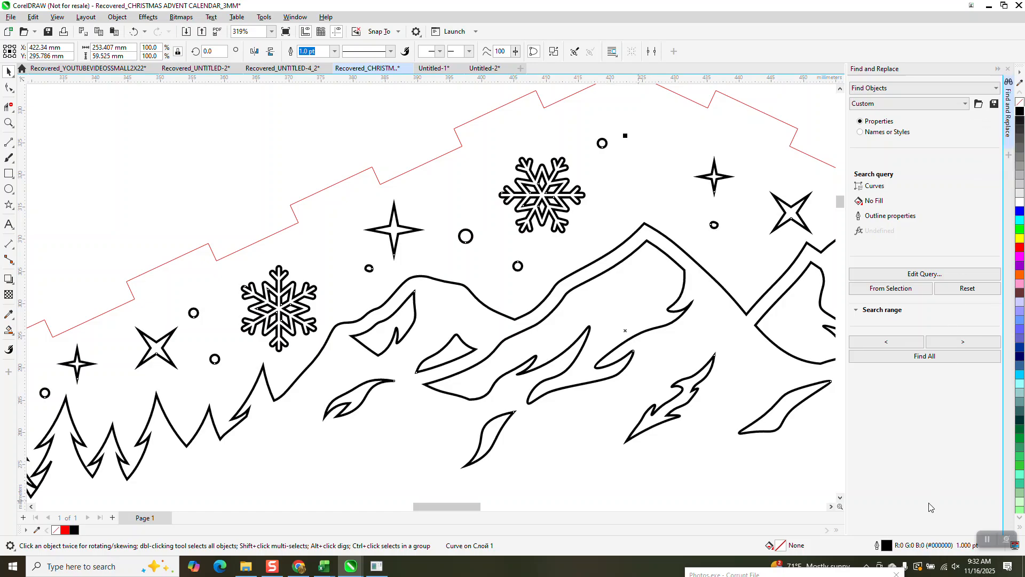
# - Change the document units to inches and select all the advent calendar parts on the page
pyautogui.scroll(-7, 569, 312)
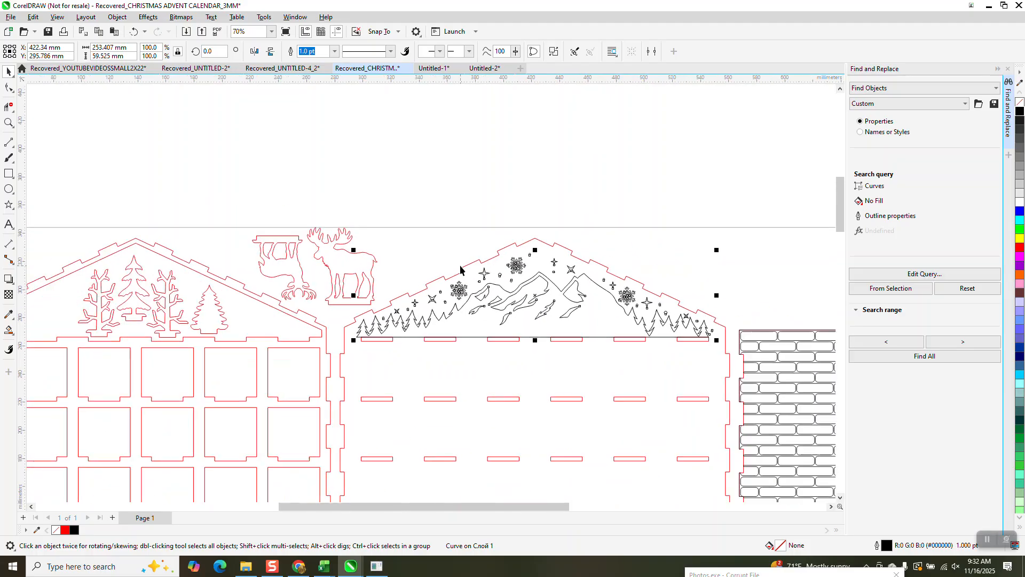
pyautogui.scroll(-10, 457, 272)
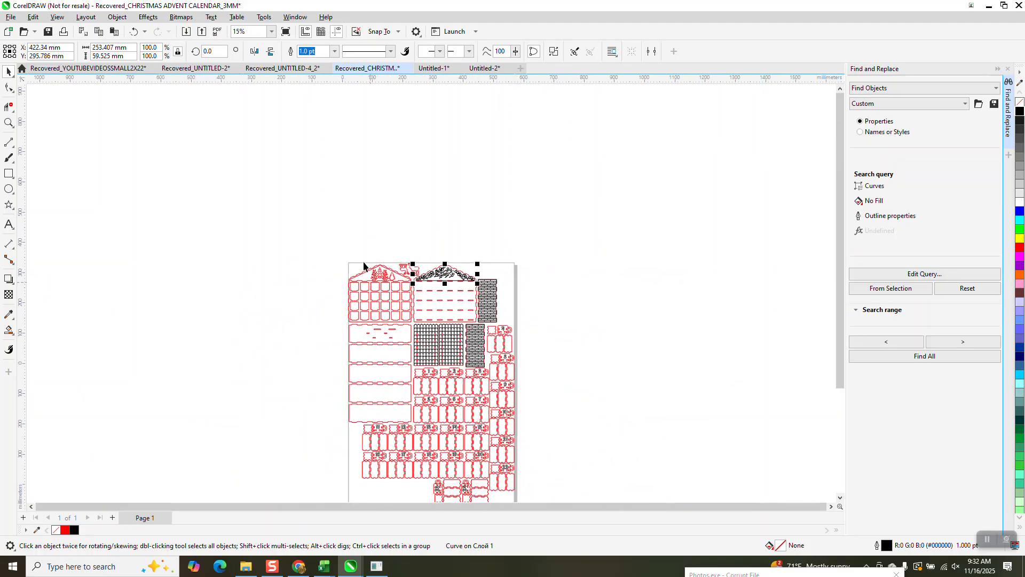
pyautogui.moveTo(342, 239); pyautogui.dragTo(486, 435)
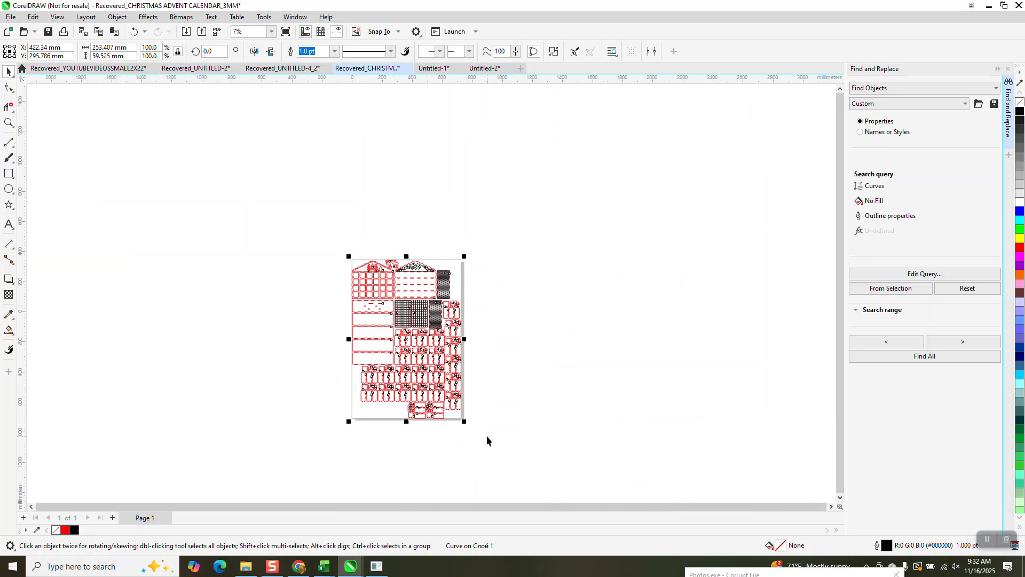
pyautogui.click(211, 124)
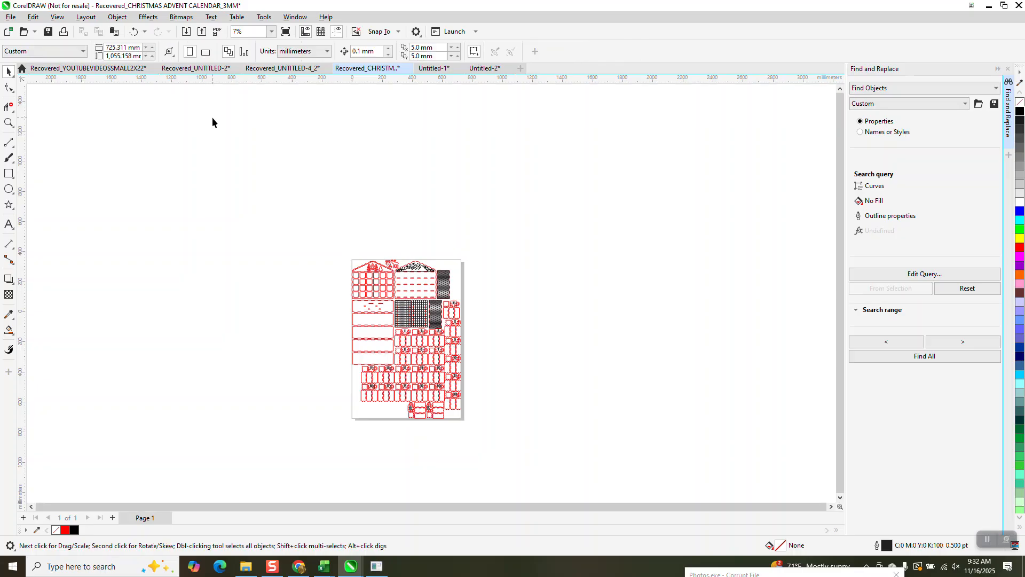
pyautogui.click(322, 52)
pyautogui.click(316, 74)
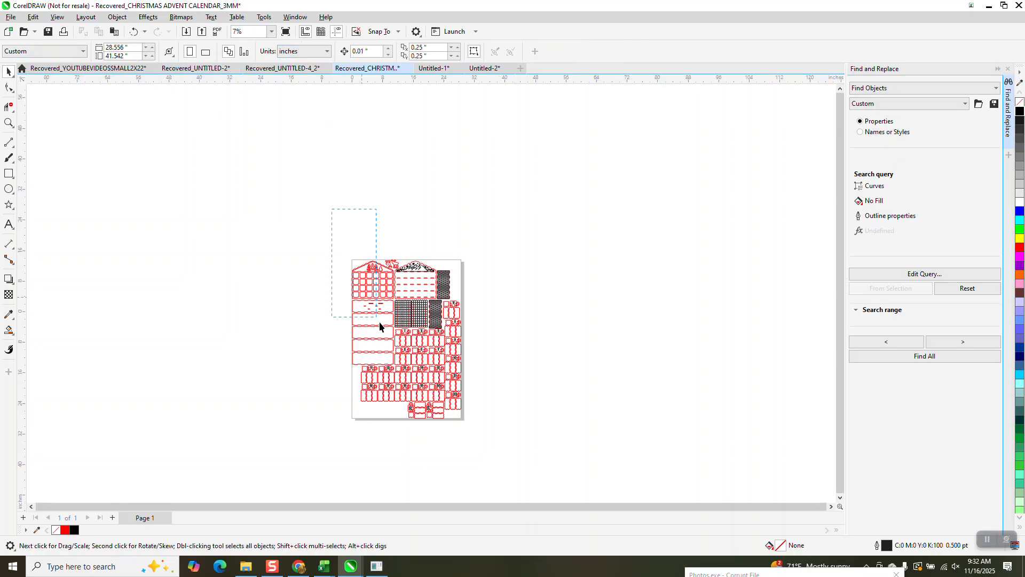
pyautogui.moveTo(497, 461); pyautogui.dragTo(529, 496)
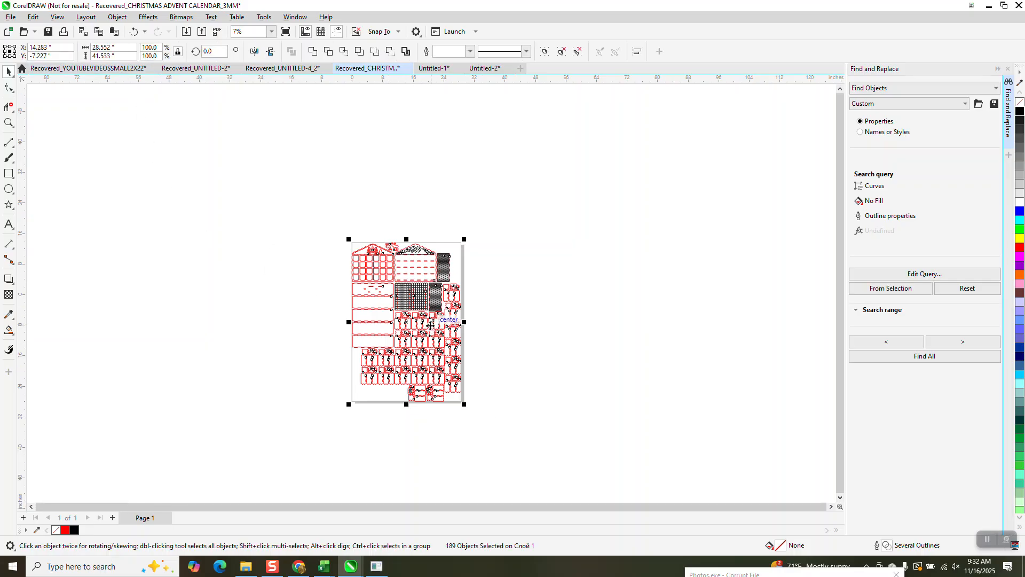
# - Select all the advent calendar parts and place a duplicate of the whole set beside the page on its left
pyautogui.click(9, 122)
pyautogui.moveTo(324, 233); pyautogui.dragTo(517, 427)
pyautogui.scroll(-1, 508, 412)
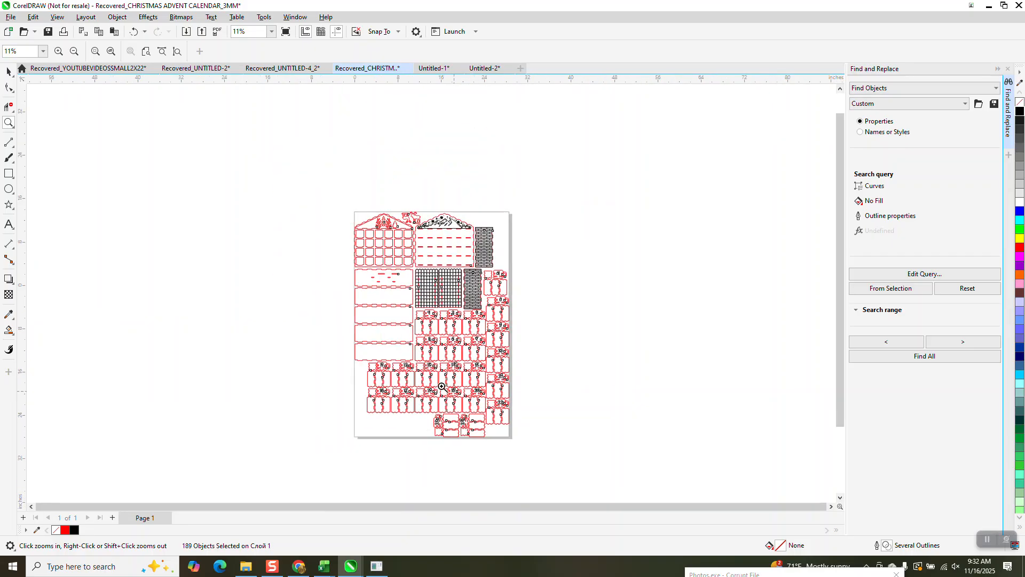
pyautogui.click(9, 71)
pyautogui.moveTo(317, 192); pyautogui.dragTo(470, 424)
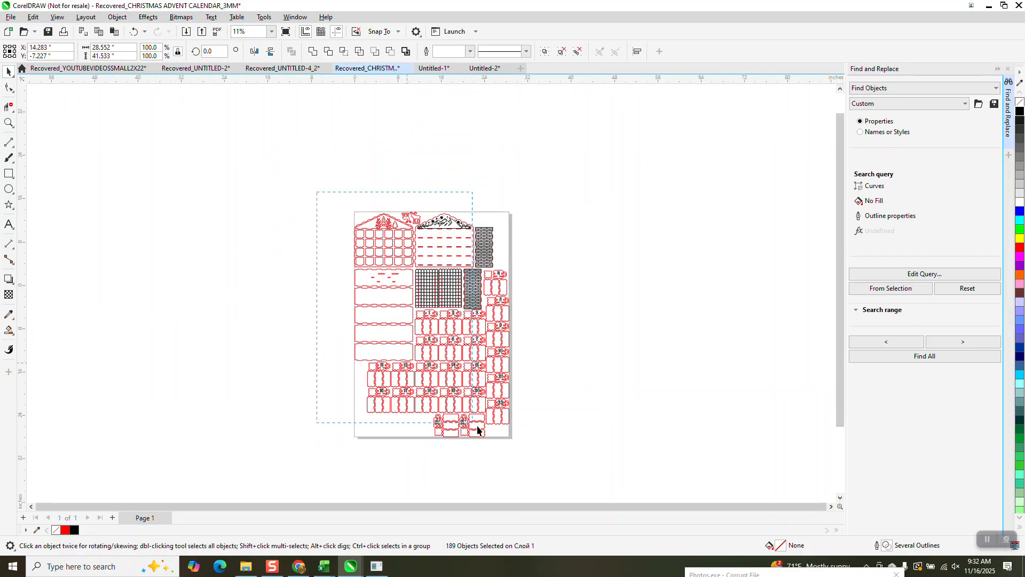
pyautogui.moveTo(527, 457); pyautogui.dragTo(529, 457)
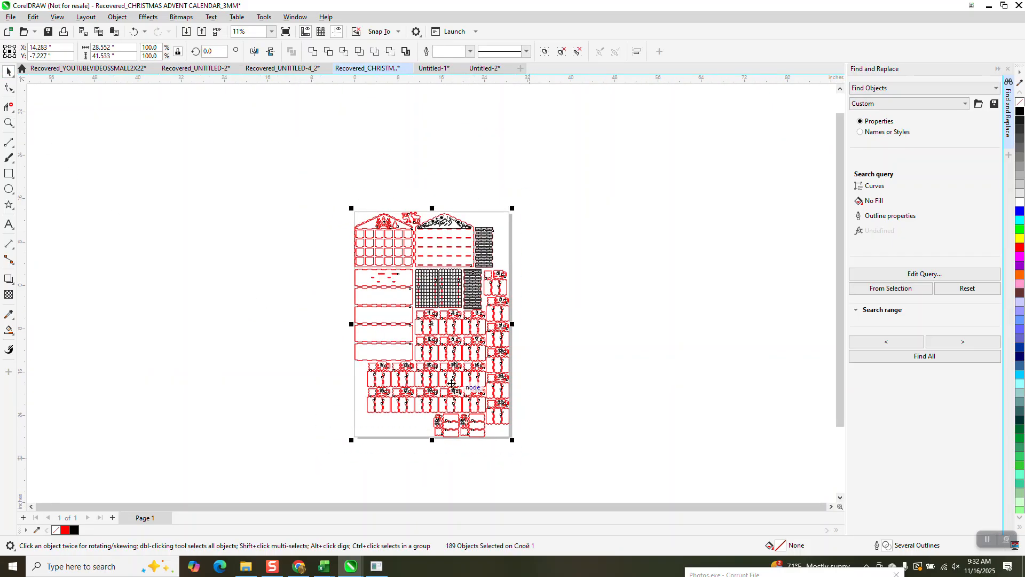
pyautogui.moveTo(438, 327); pyautogui.dragTo(246, 321)
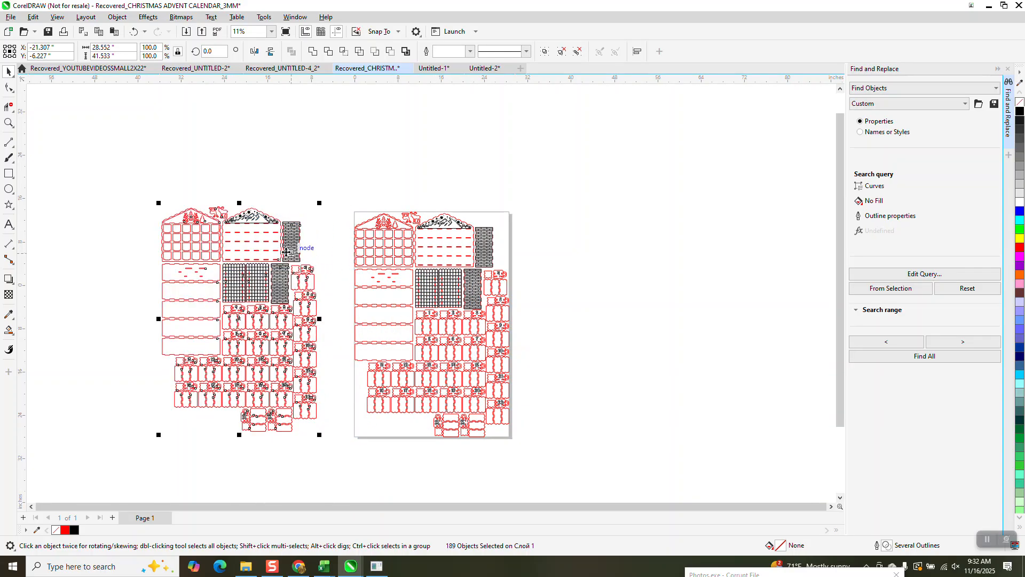
# - Examine the duplicated front, back, roof, brick and drawer parts up close for line colours and tab shapes
pyautogui.click(8, 123)
pyautogui.click(246, 261)
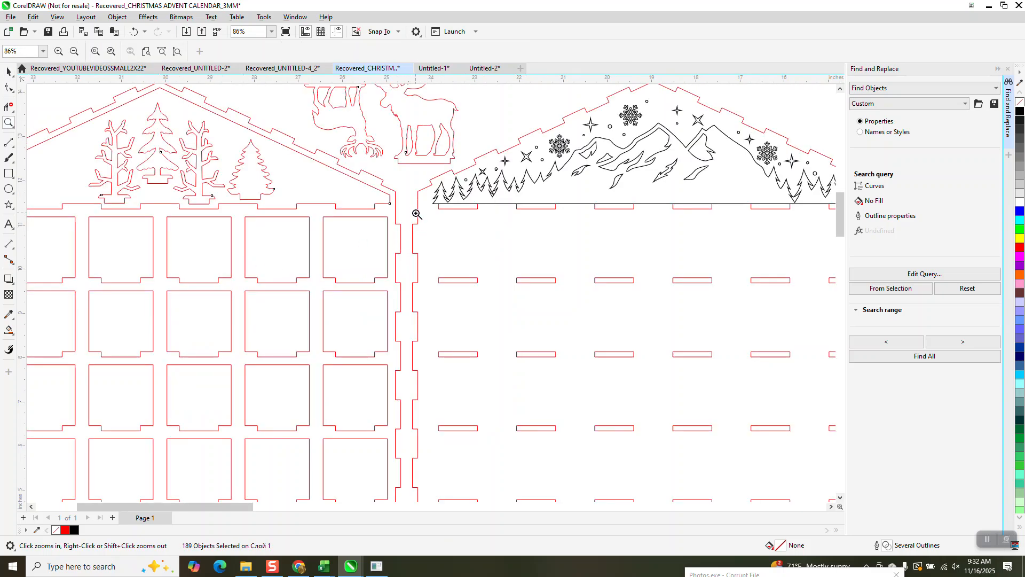
pyautogui.scroll(-1, 416, 213)
pyautogui.scroll(-3, 414, 213)
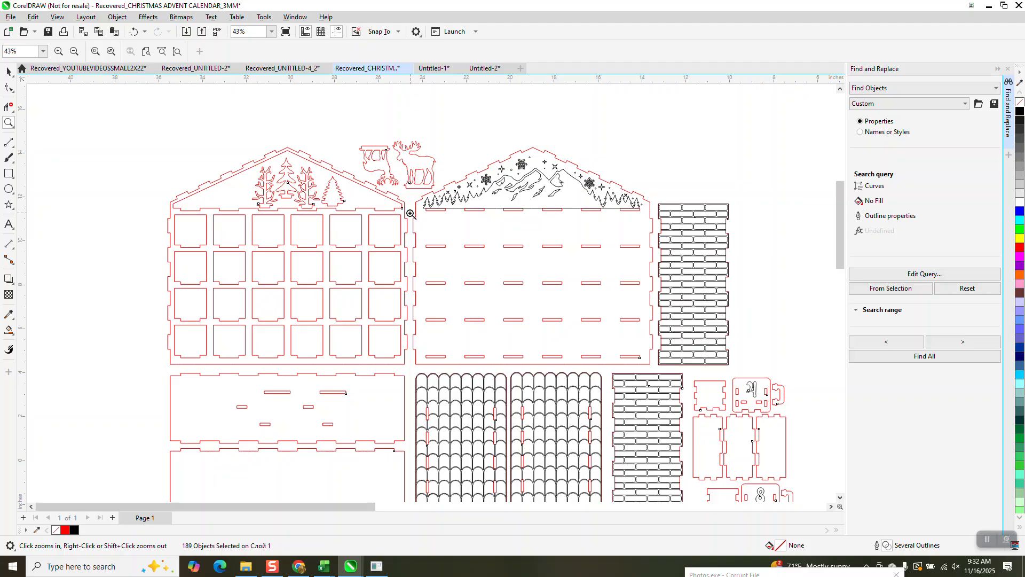
pyautogui.scroll(-1, 410, 213)
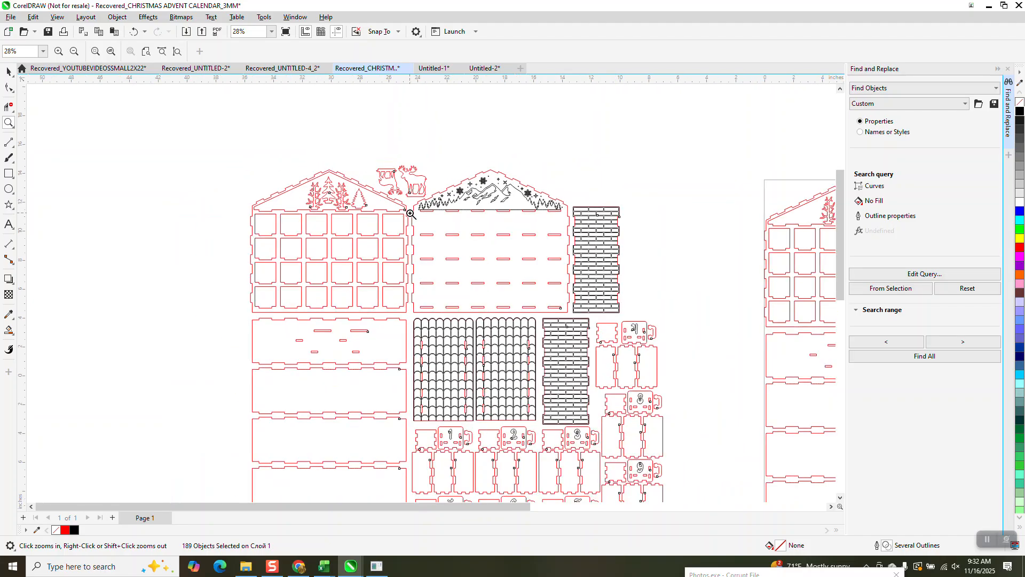
pyautogui.scroll(-1, 412, 234)
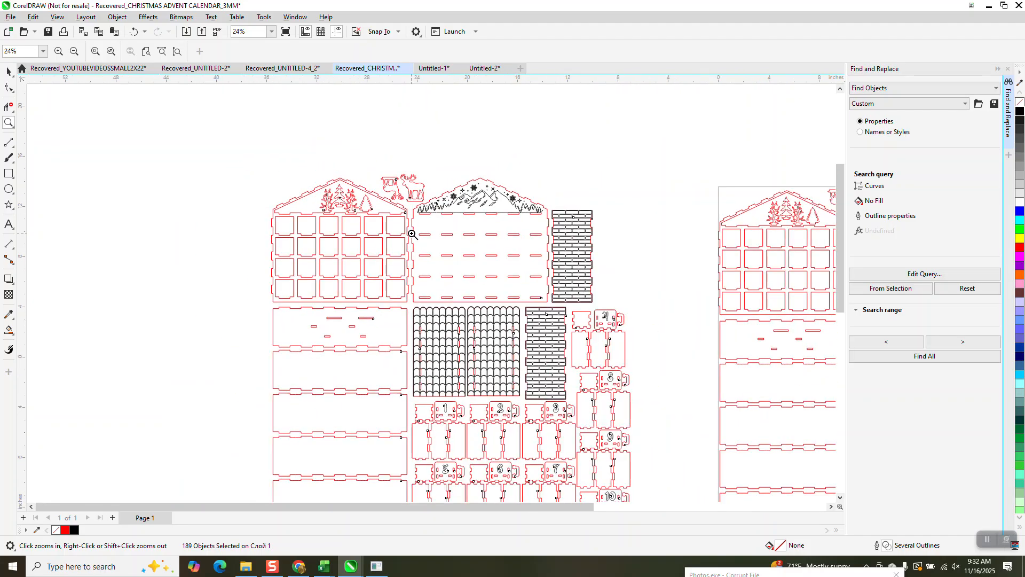
pyautogui.scroll(-1, 408, 338)
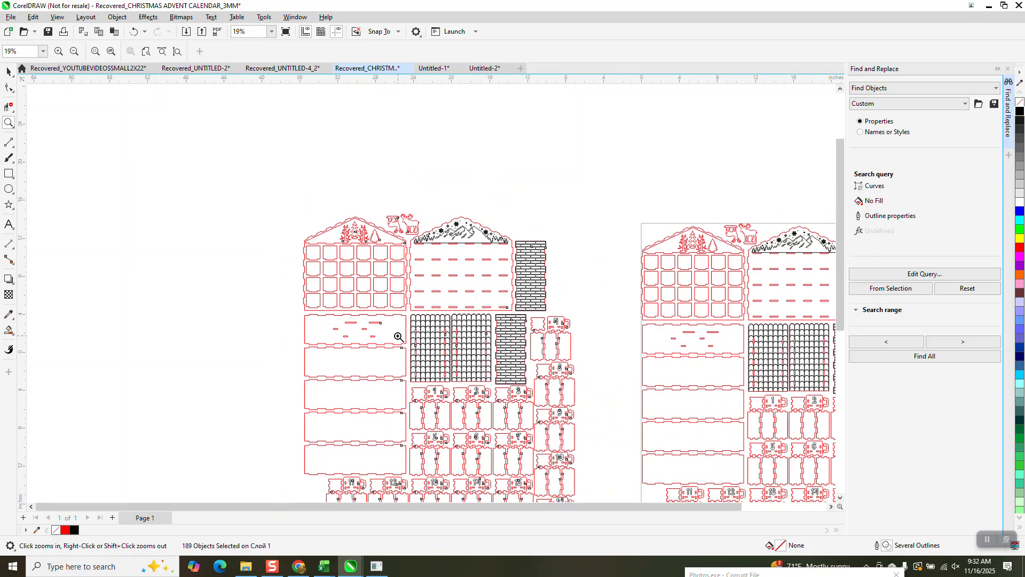
pyautogui.scroll(9, 521, 438)
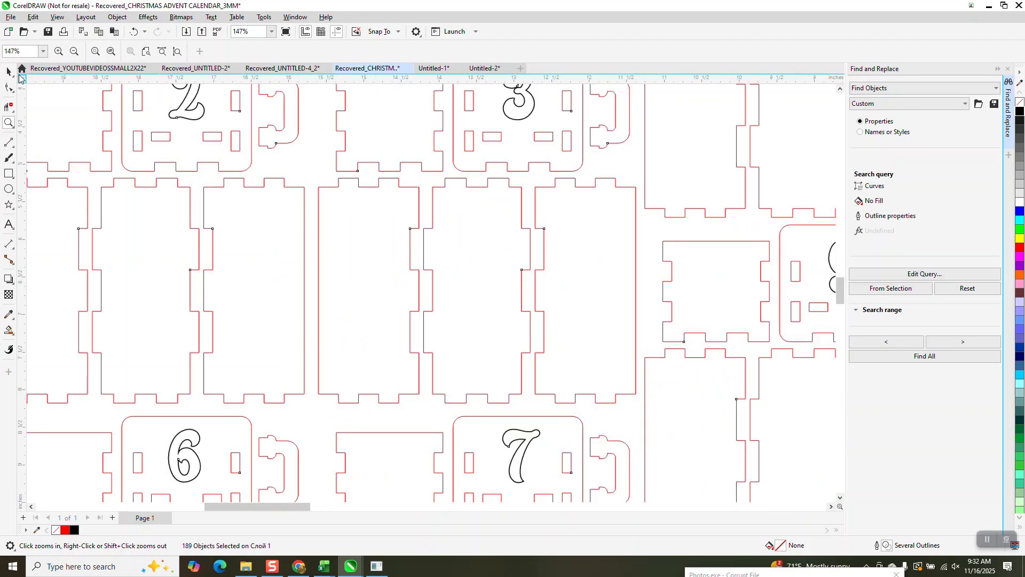
# - Deselect the duplicated drawer 3 side panel and change the document units to millimetres
pyautogui.scroll(-5, 433, 242)
pyautogui.click(427, 259)
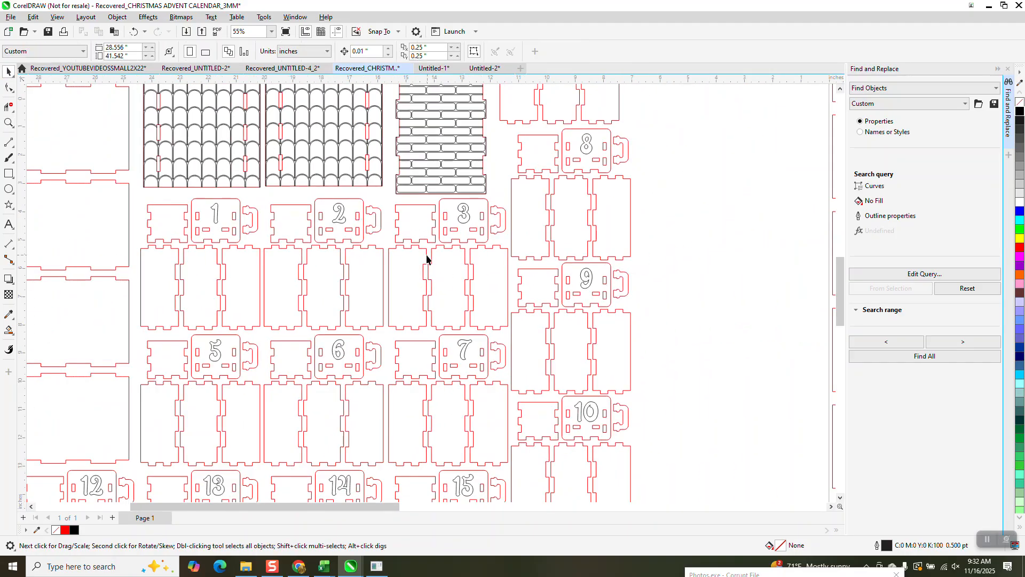
pyautogui.click(426, 255)
pyautogui.click(8, 122)
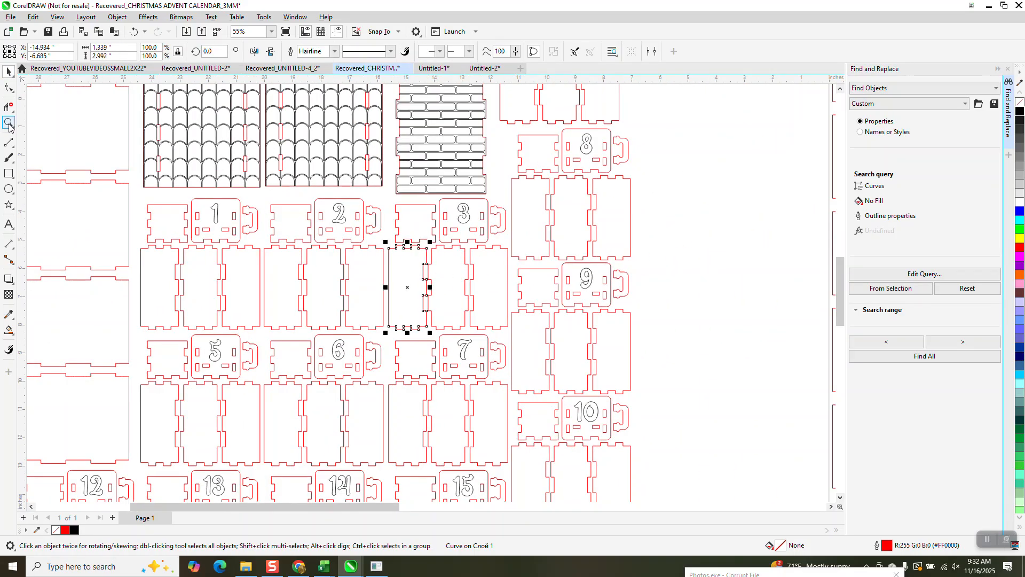
pyautogui.click(437, 322)
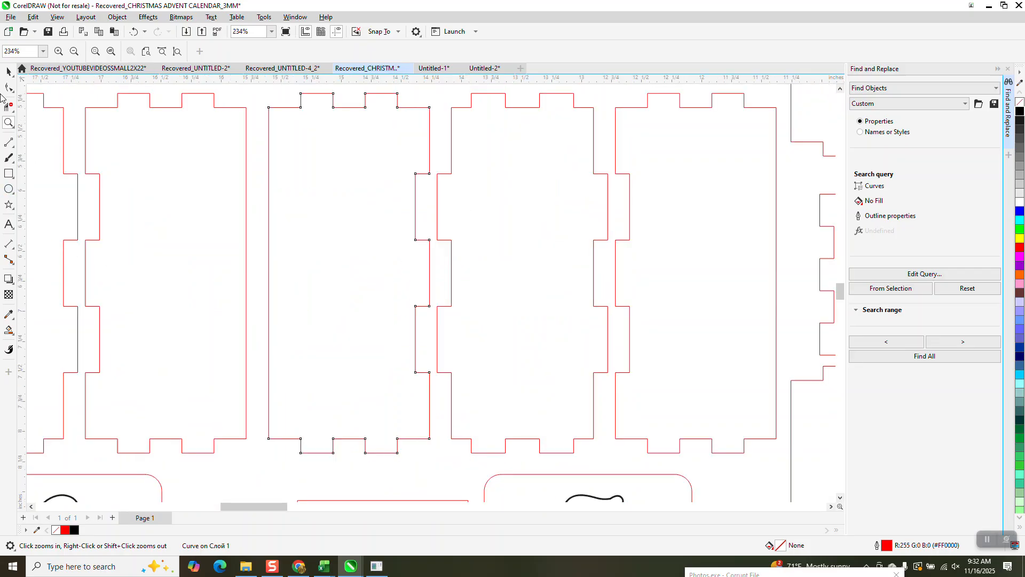
pyautogui.click(9, 71)
pyautogui.click(255, 101)
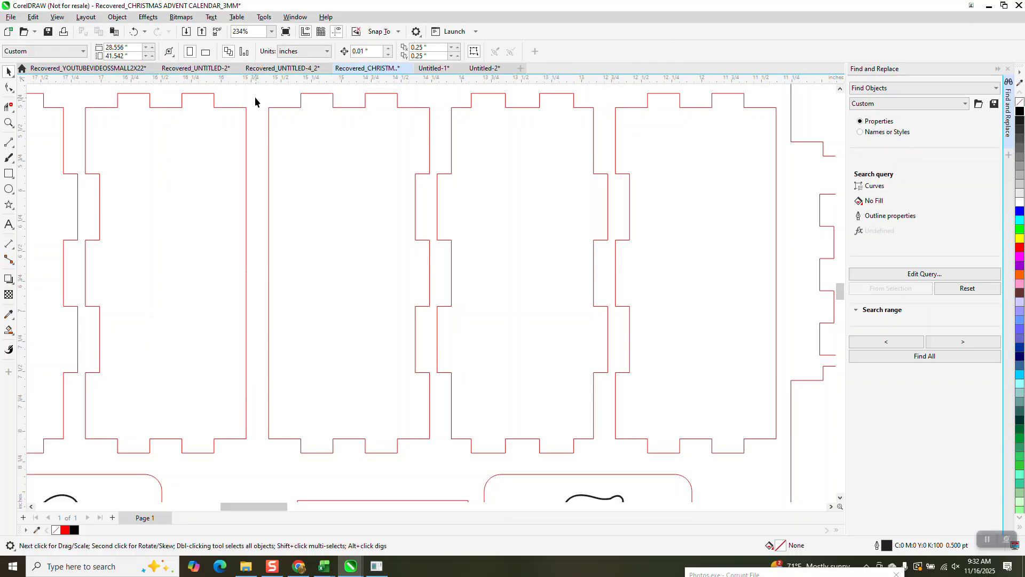
pyautogui.click(327, 52)
pyautogui.click(309, 74)
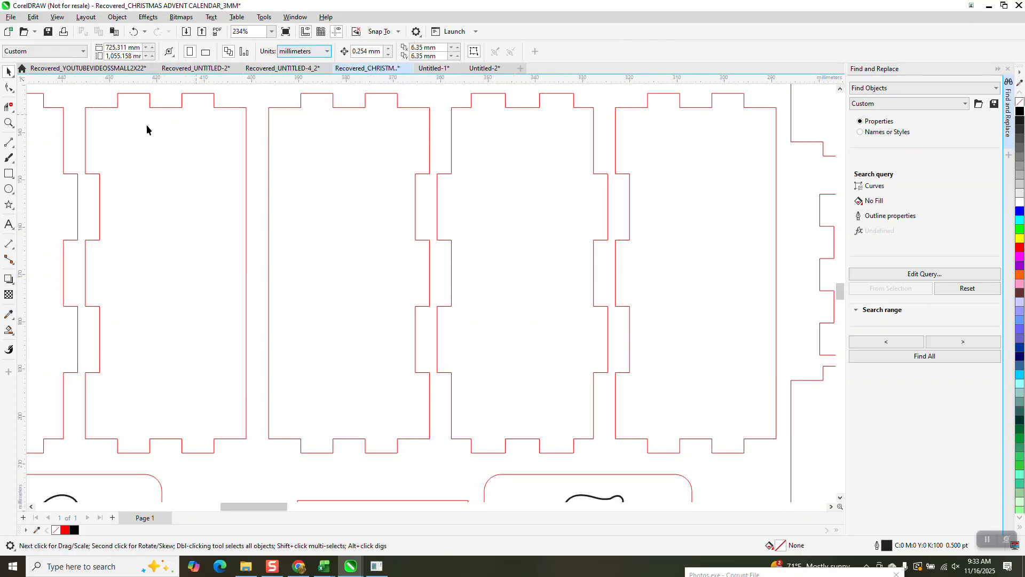
# - Measure the tab depth on drawer 3's middle side panel with a parallel dimension, and delete the dimension
pyautogui.click(9, 123)
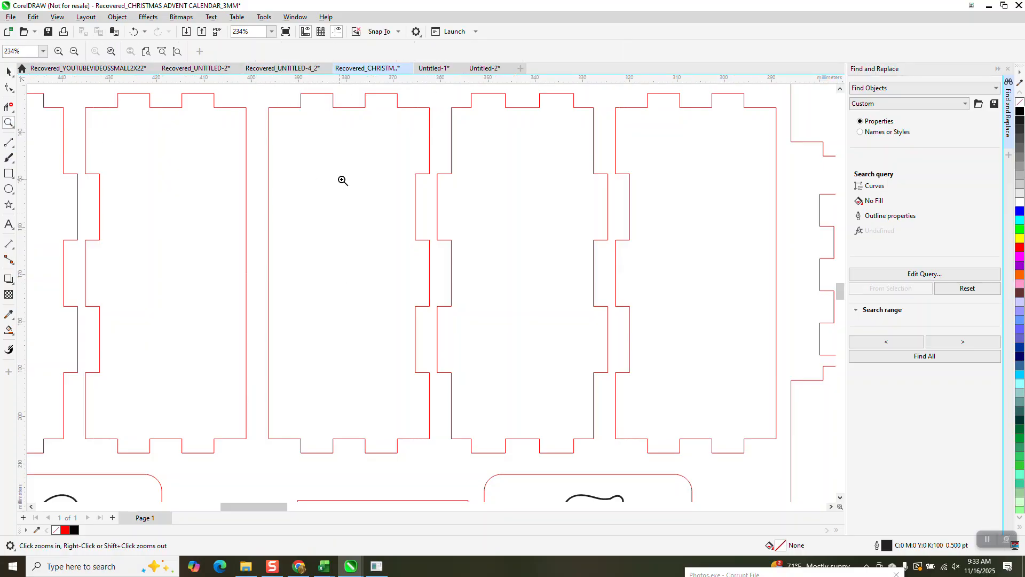
pyautogui.doubleClick(419, 212)
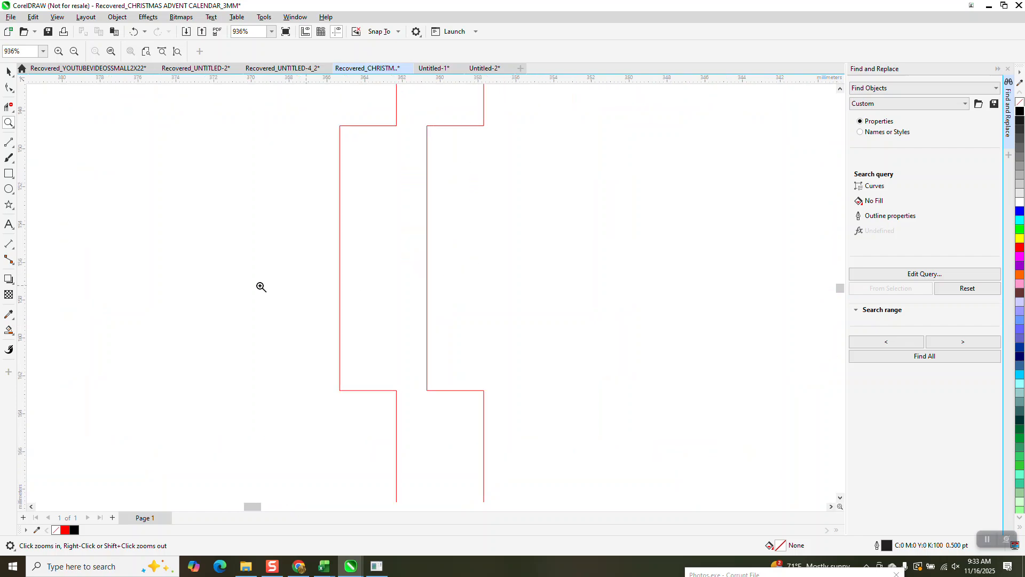
pyautogui.click(14, 251)
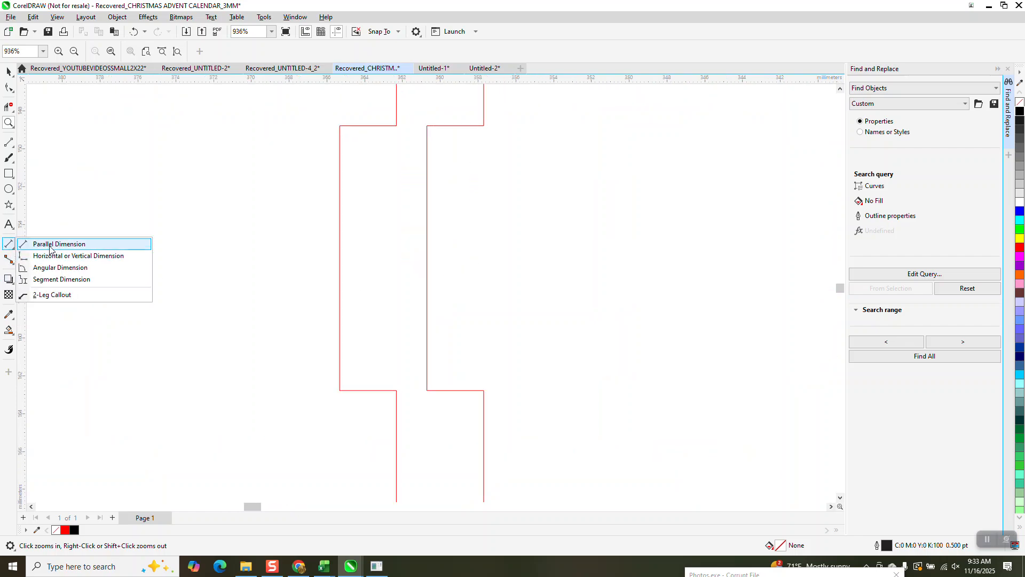
pyautogui.click(49, 245)
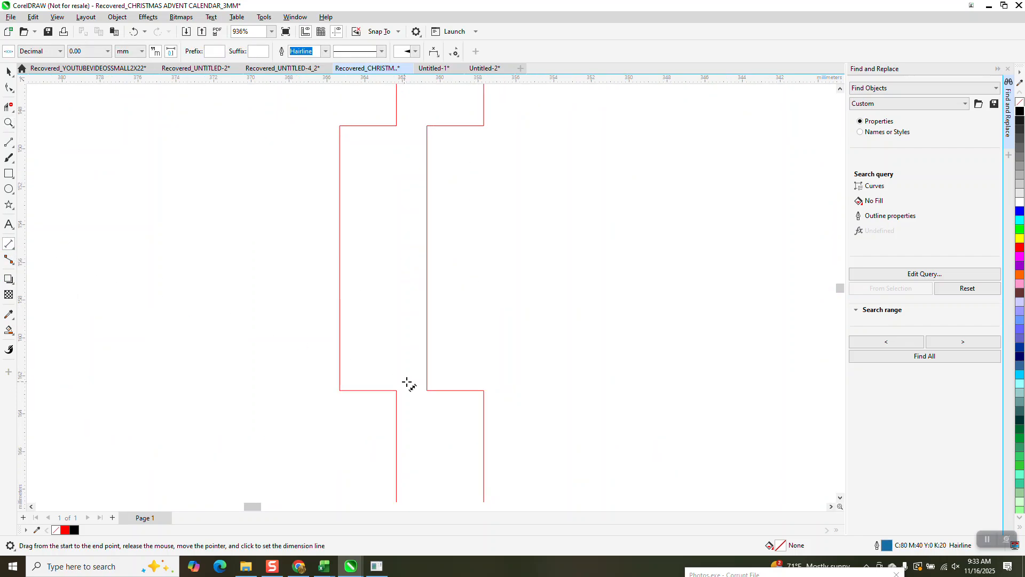
pyautogui.moveTo(427, 390); pyautogui.dragTo(483, 391)
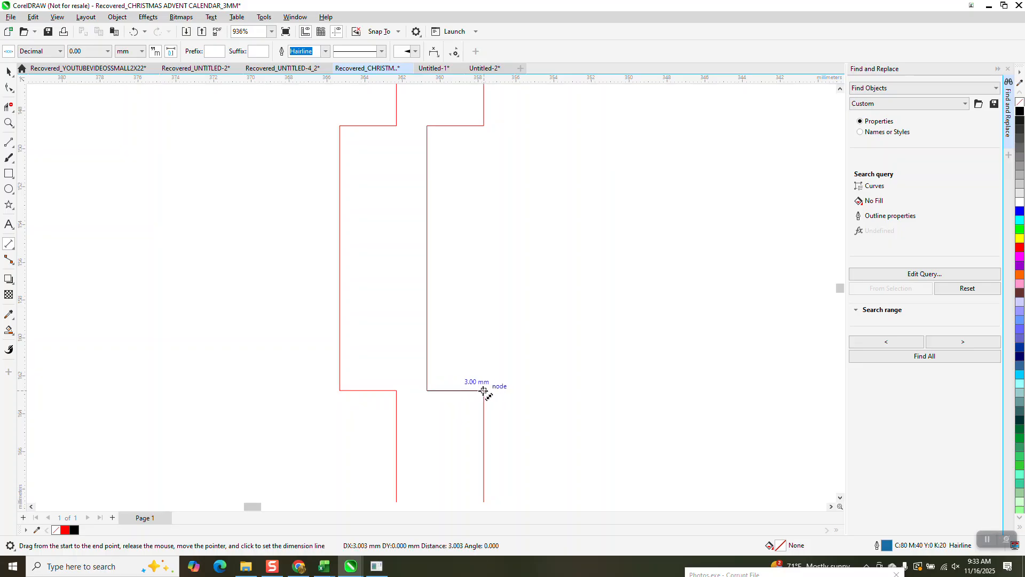
pyautogui.click(473, 318)
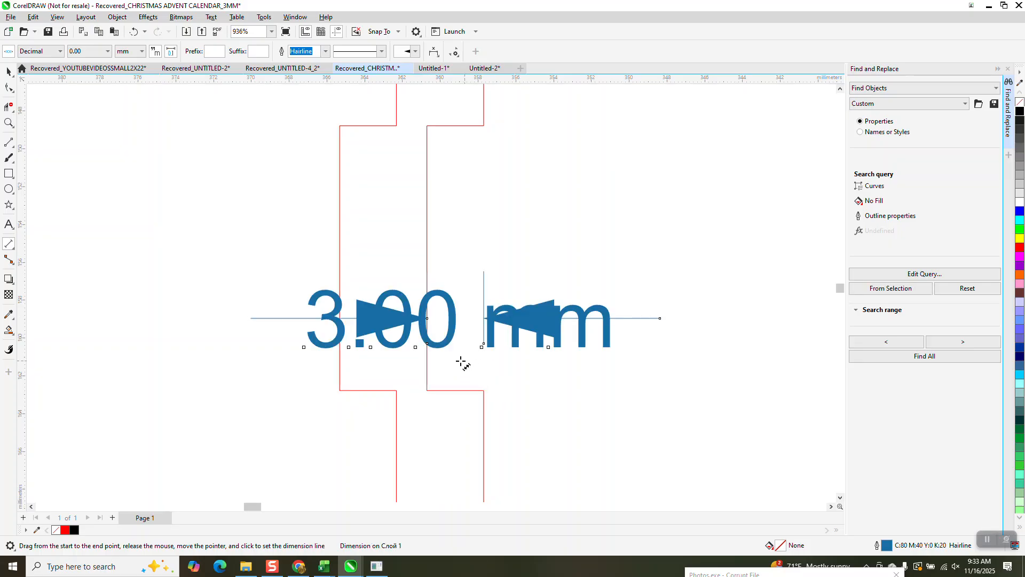
pyautogui.click(9, 71)
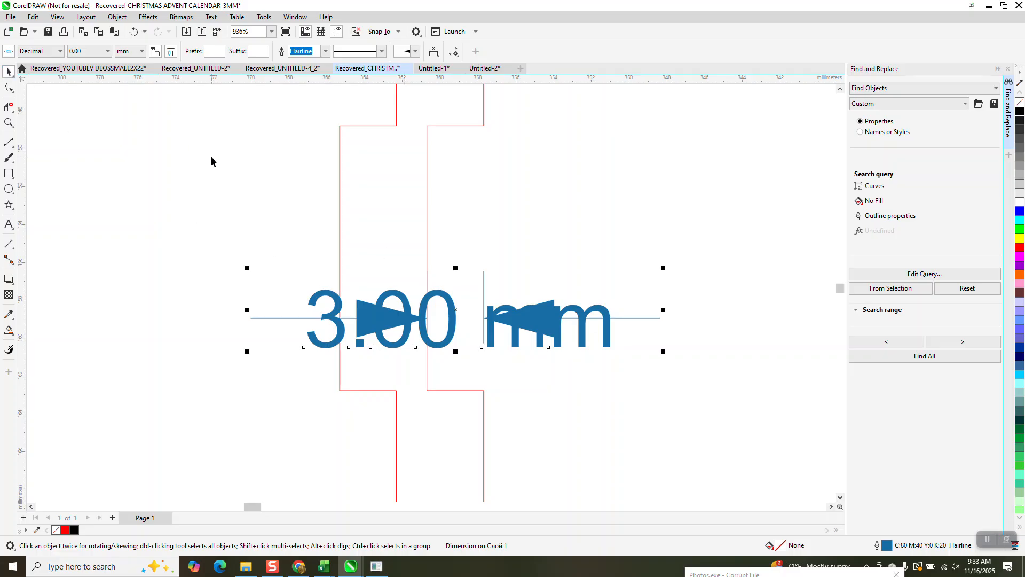
pyautogui.press('Delete')
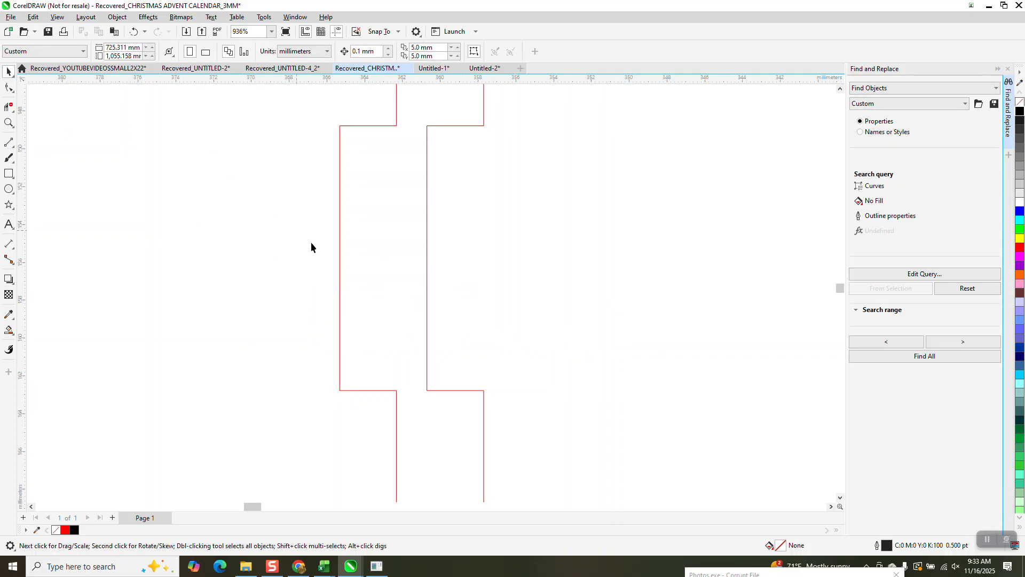
# - Snap drawer 3's middle side panel by its tab corner node onto the matching notch corner of the adjacent panel
pyautogui.click(427, 300)
pyautogui.scroll(-3, 423, 290)
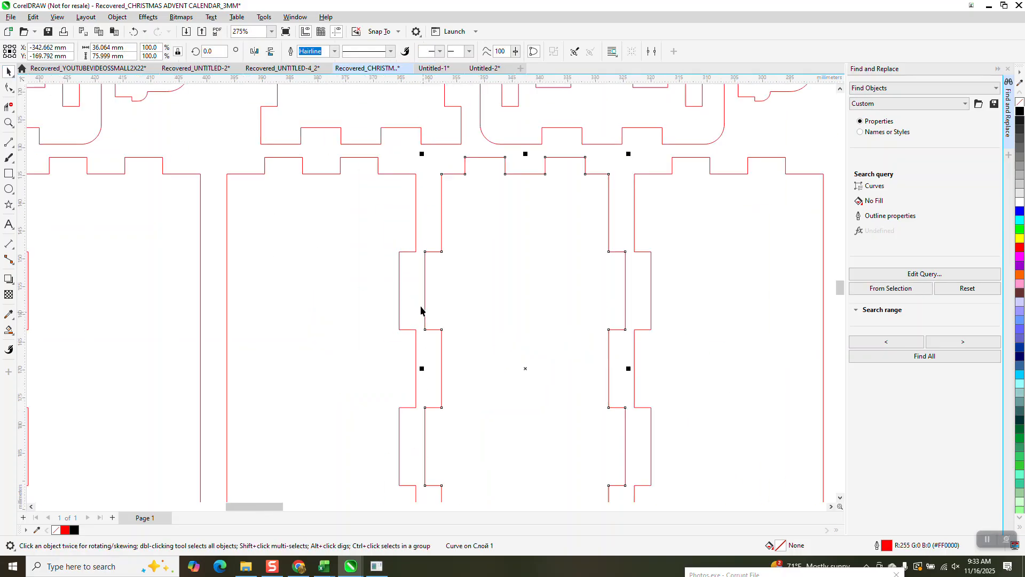
pyautogui.click(8, 122)
pyautogui.moveTo(391, 220); pyautogui.dragTo(498, 306)
pyautogui.press('space')
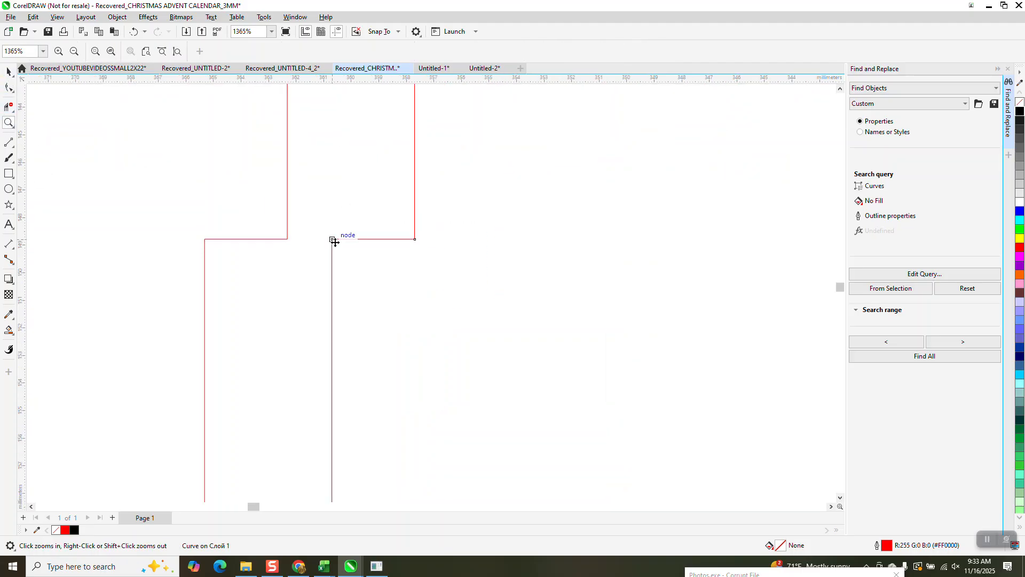
pyautogui.moveTo(335, 241); pyautogui.dragTo(208, 228)
pyautogui.scroll(-2, 201, 210)
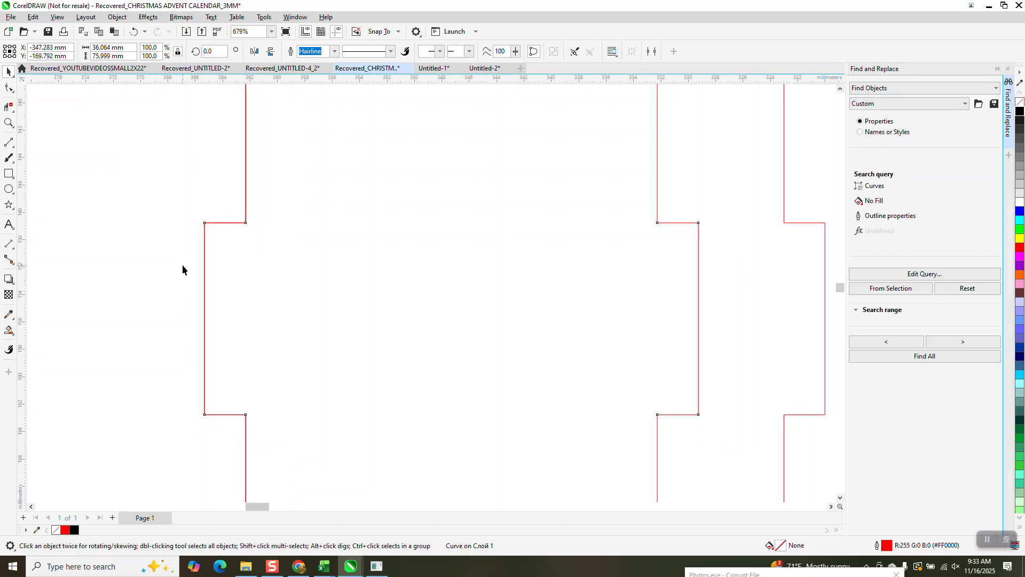
# - Try shifting the middle side panel diagonally away from the adjacent panel's notch, and undo the last change
pyautogui.click(8, 123)
pyautogui.moveTo(195, 208); pyautogui.dragTo(274, 267)
pyautogui.moveTo(185, 164); pyautogui.dragTo(266, 202)
pyautogui.scroll(-3, 283, 222)
pyautogui.scroll(-3, 262, 208)
pyautogui.click(134, 32)
pyautogui.scroll(-6, 323, 304)
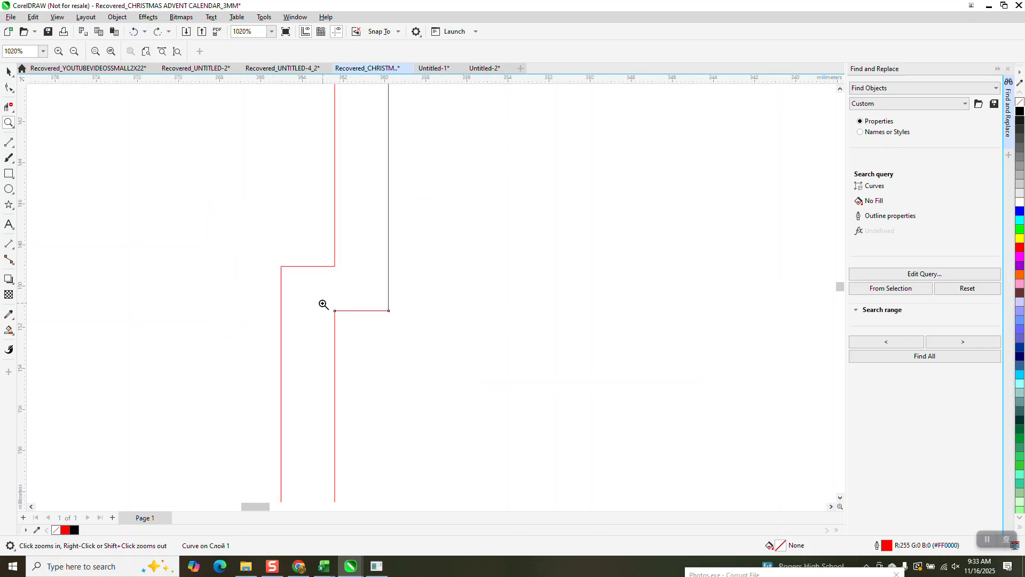
# - Move drawer 3's middle side panel and its adjacent panel side by side into the empty area outside the duplicated layout
pyautogui.scroll(-1, 321, 301)
pyautogui.press('space')
pyautogui.scroll(-4, 393, 311)
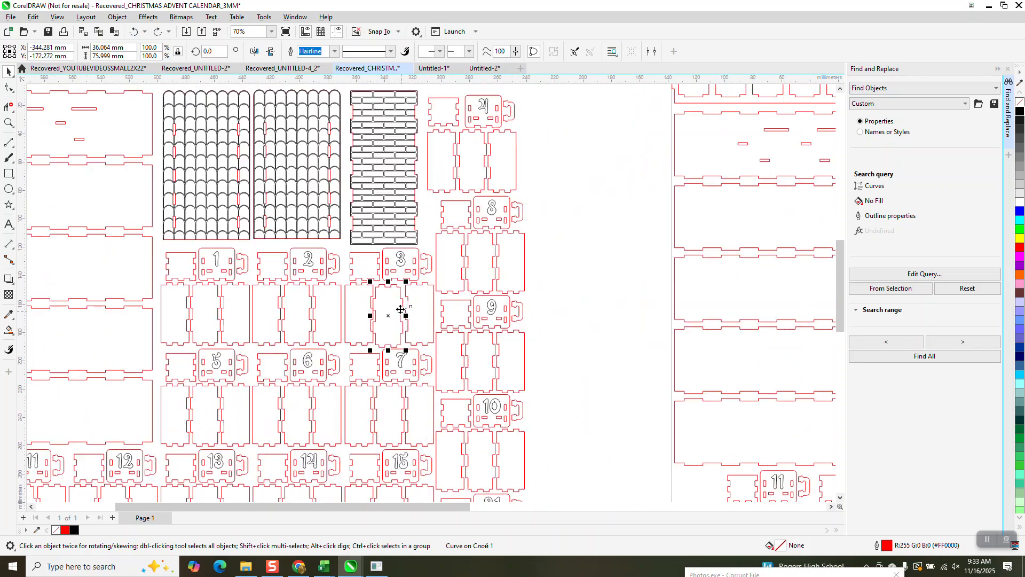
pyautogui.moveTo(161, 262); pyautogui.dragTo(50, 196)
pyautogui.moveTo(372, 312); pyautogui.dragTo(65, 206)
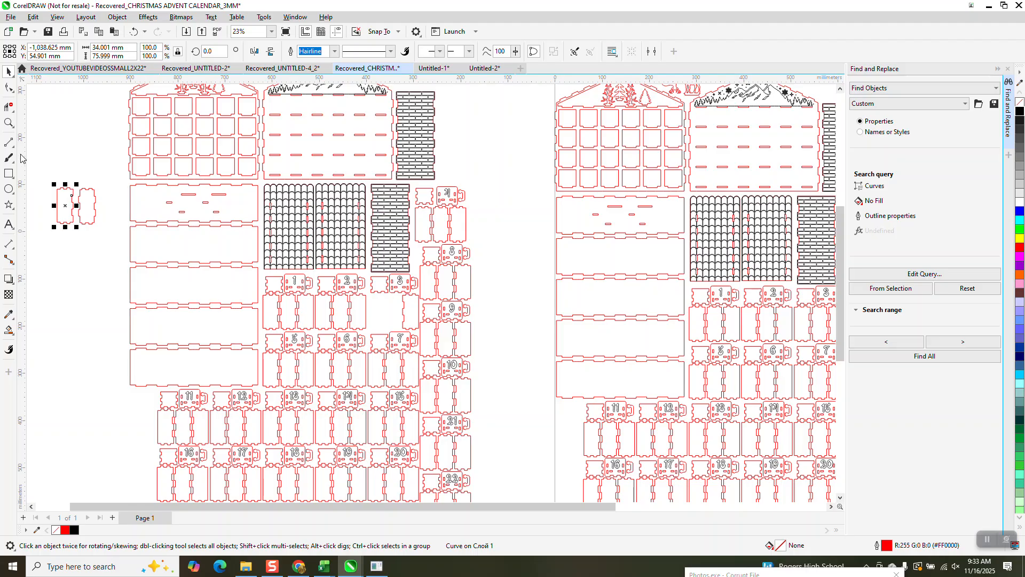
# - Draw a rectangle about 32.6 by 70.3 mm across both separated panels and Smart Fill its overlap with the left panel in black
pyautogui.click(9, 123)
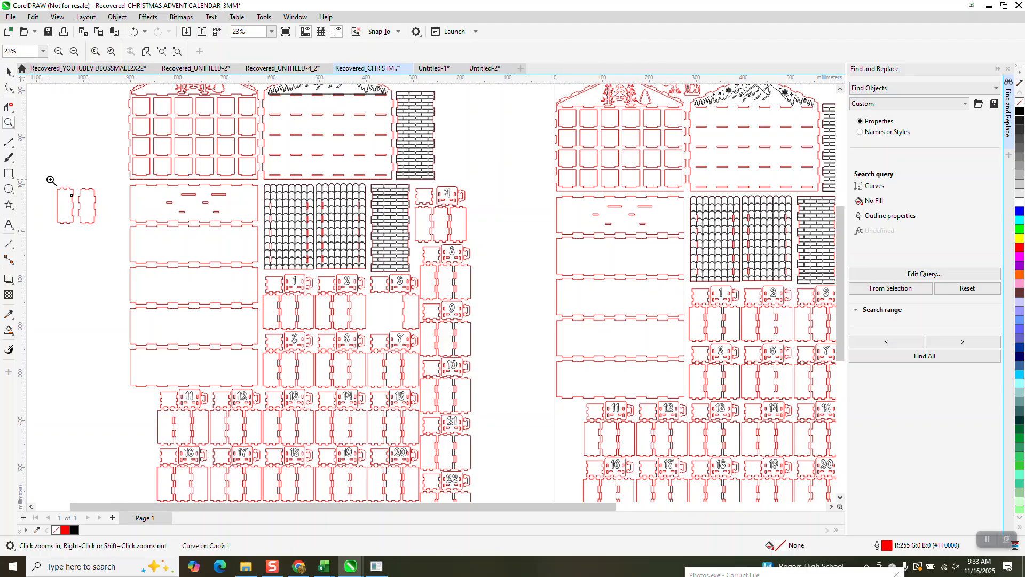
pyautogui.moveTo(50, 178); pyautogui.dragTo(181, 268)
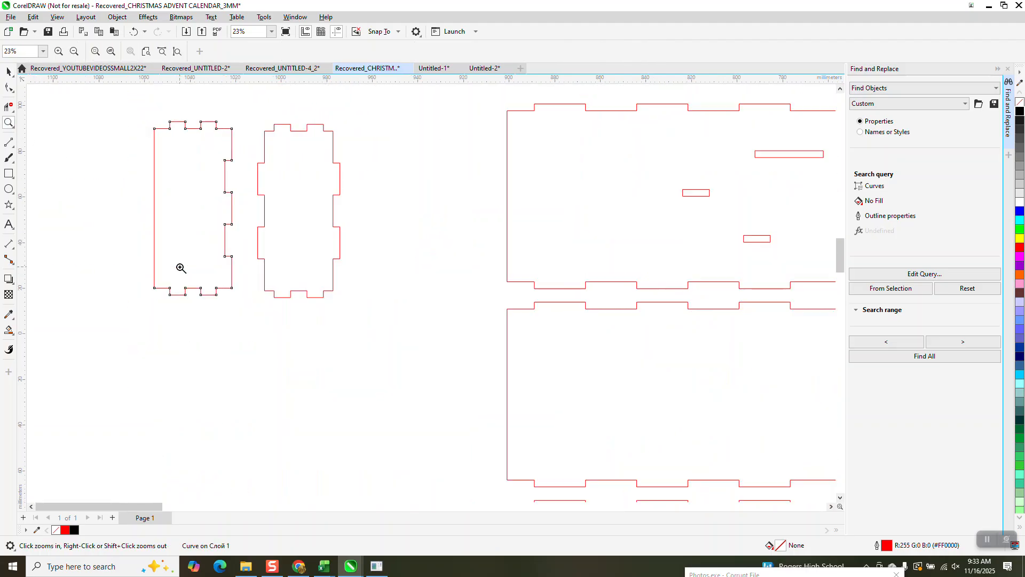
pyautogui.click(8, 173)
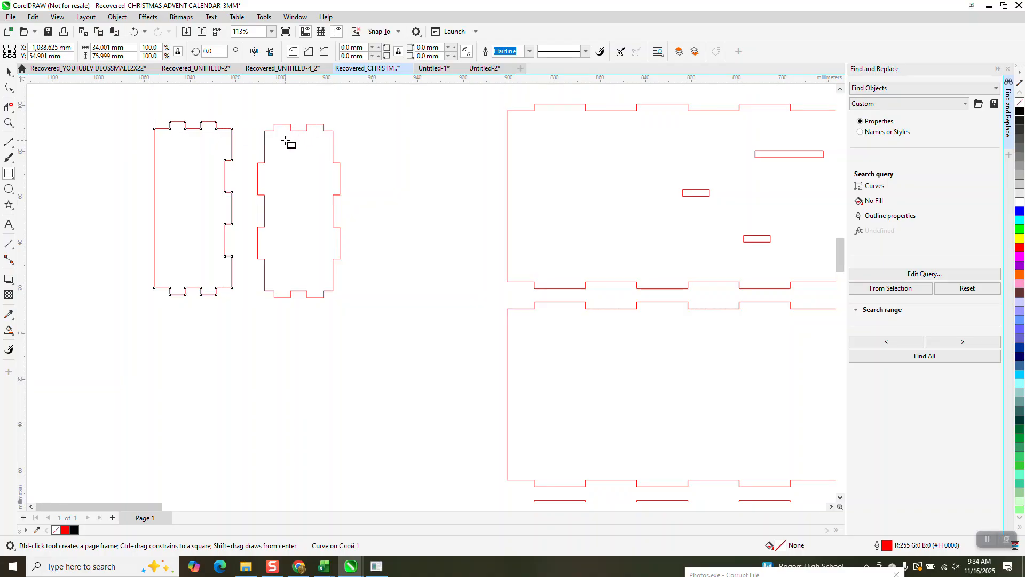
pyautogui.moveTo(209, 114); pyautogui.dragTo(284, 275)
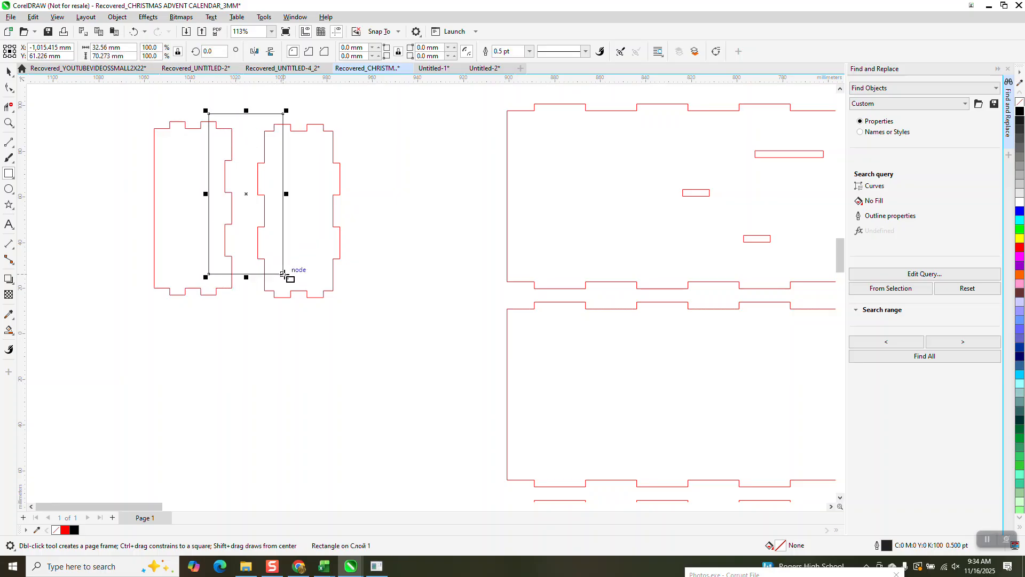
pyautogui.click(9, 331)
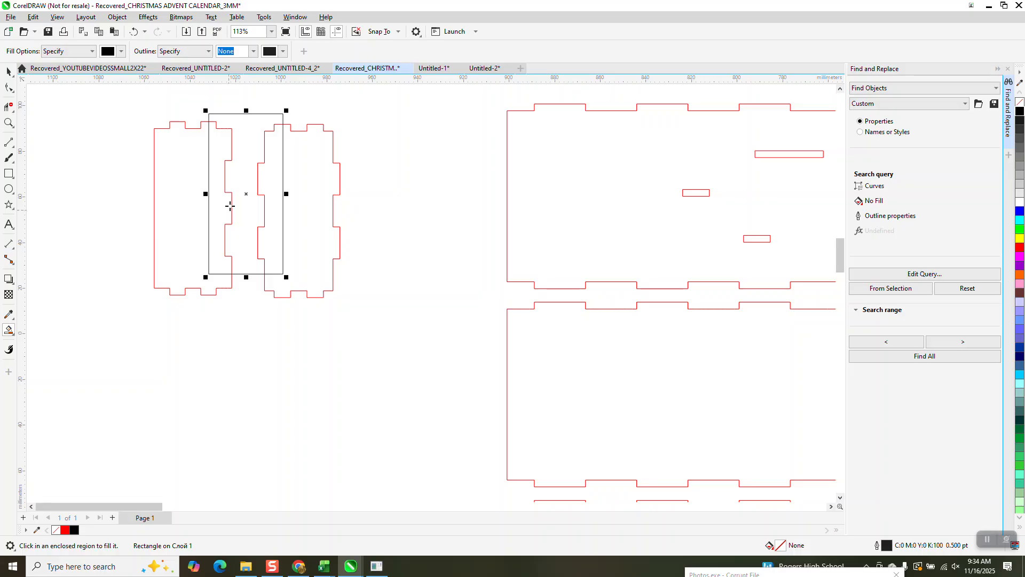
pyautogui.click(225, 200)
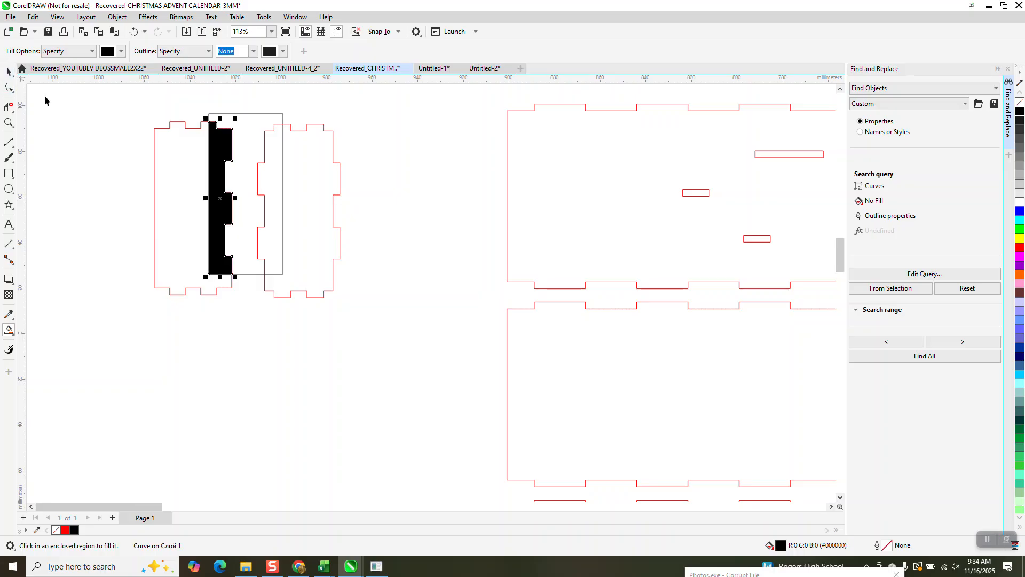
# - Smart Fill the rectangle's overlap with the second panel in black and move both filled strips side by side below the panels
pyautogui.press('space')
pyautogui.moveTo(220, 198); pyautogui.dragTo(215, 391)
pyautogui.click(9, 330)
pyautogui.click(271, 193)
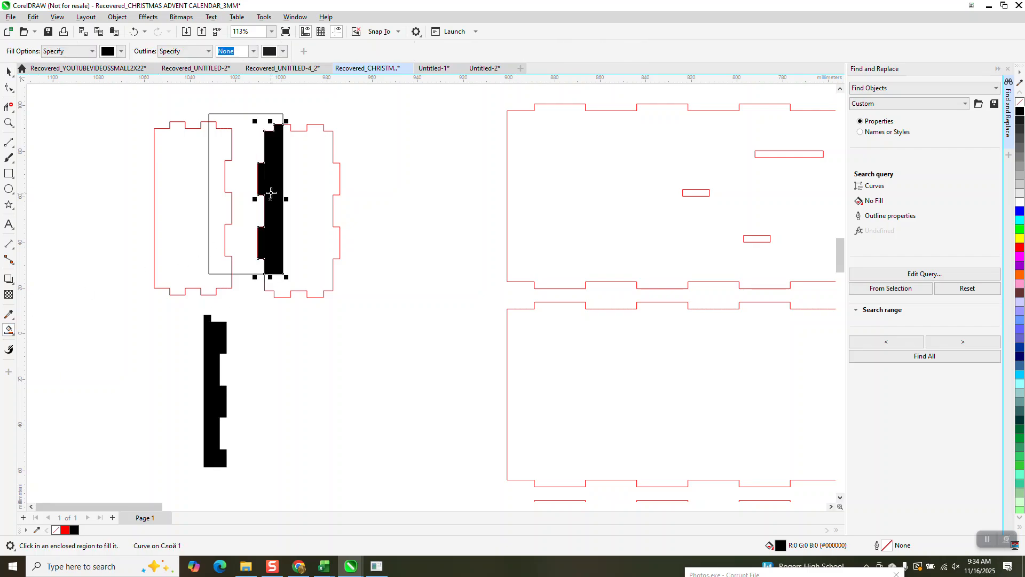
pyautogui.click(8, 71)
pyautogui.scroll(-1, 350, 240)
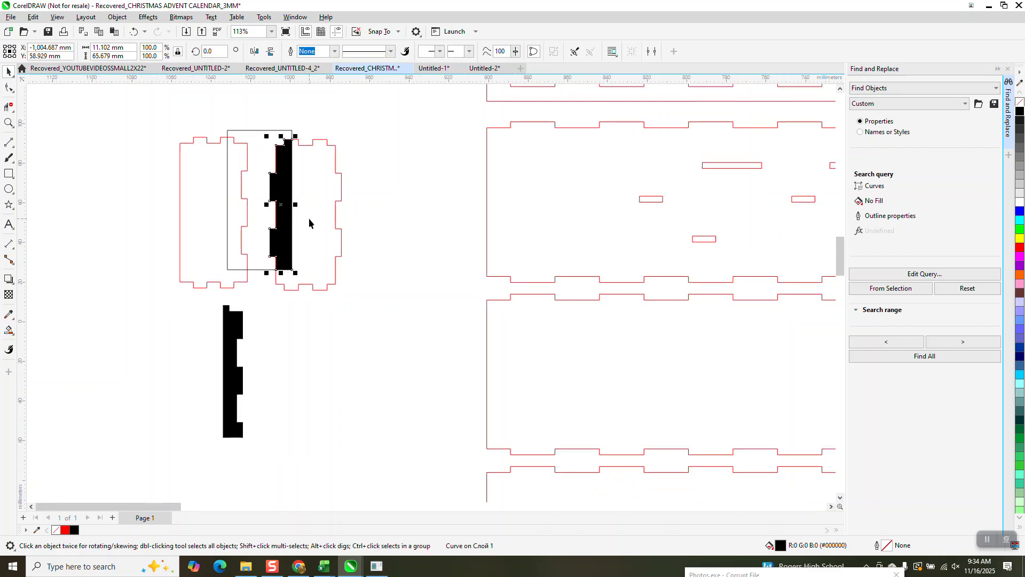
pyautogui.moveTo(286, 206); pyautogui.dragTo(269, 375)
# - Remove the fill from both strips and give them a red hairline outline
pyautogui.moveTo(181, 301); pyautogui.dragTo(336, 441)
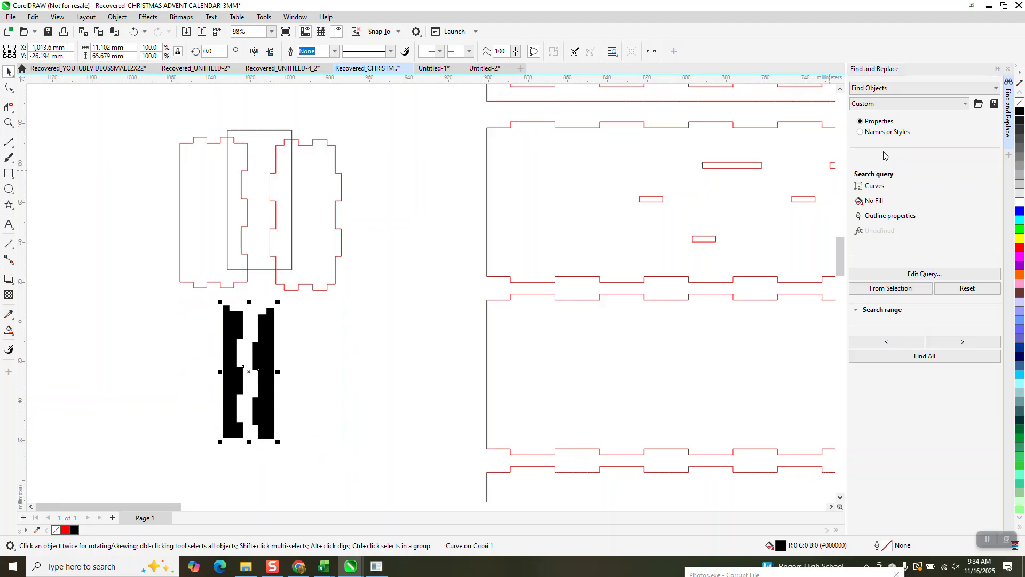
pyautogui.click(1019, 104)
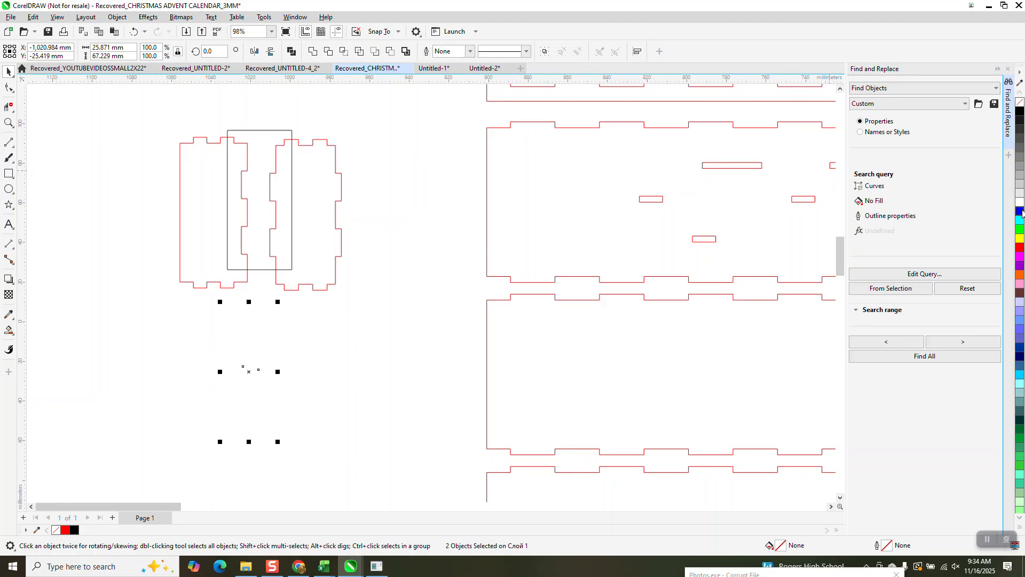
pyautogui.rightClick(1019, 247)
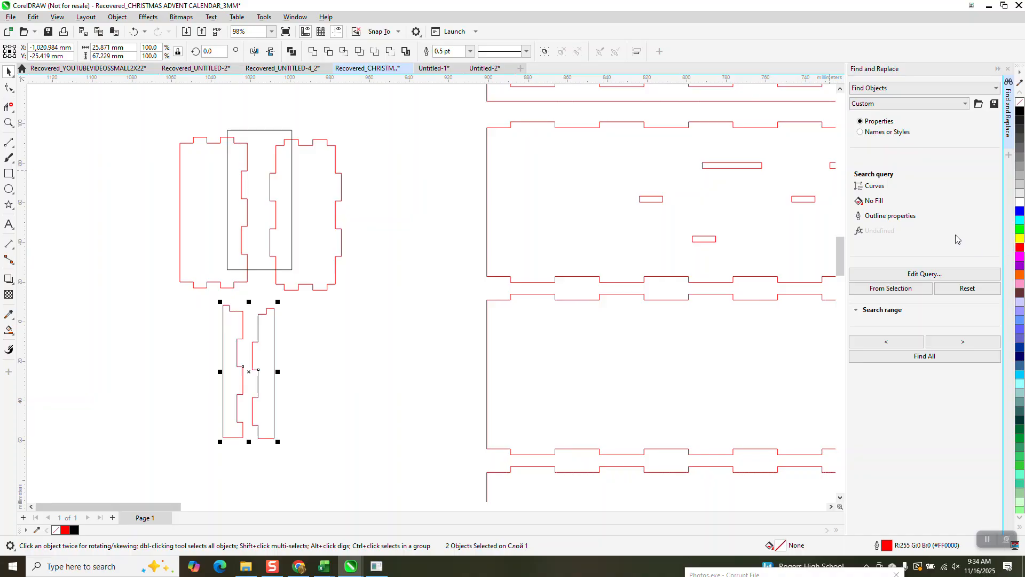
pyautogui.click(470, 51)
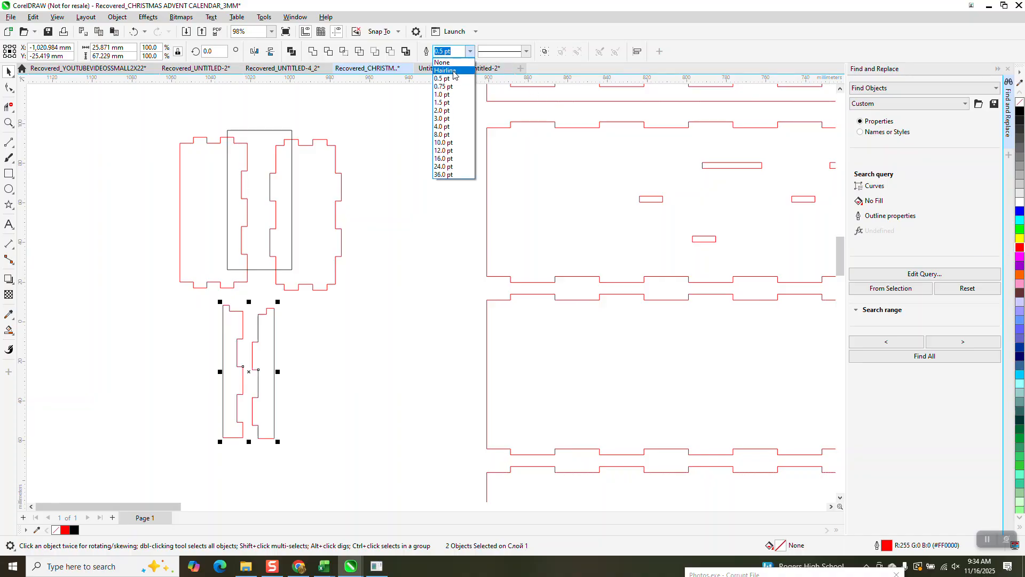
pyautogui.click(453, 71)
# - Move the complete calendar layout off the page into the empty area beyond its right edge
pyautogui.scroll(-5, 391, 126)
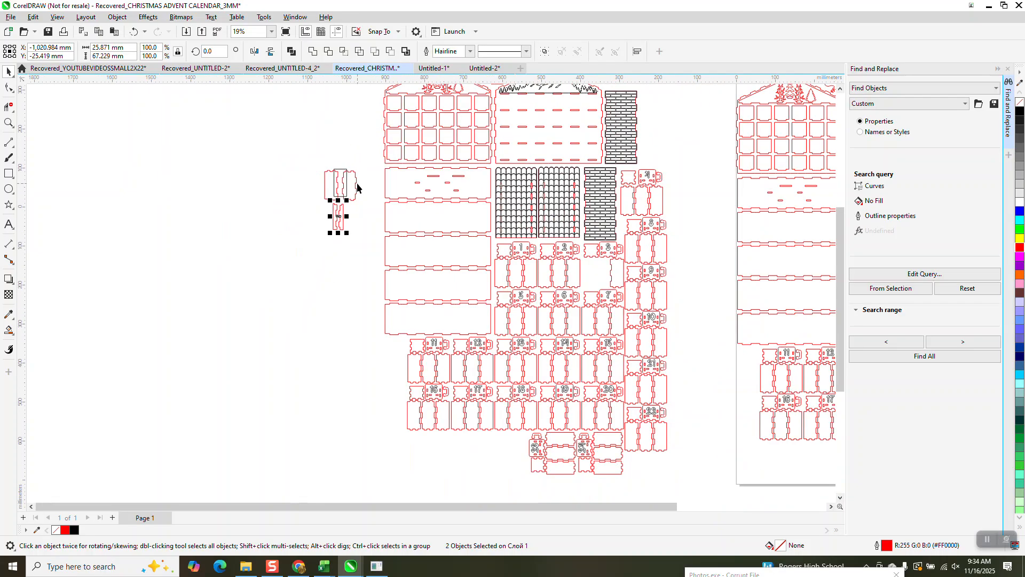
pyautogui.scroll(-2, 311, 219)
pyautogui.moveTo(521, 133); pyautogui.dragTo(710, 383)
pyautogui.moveTo(552, 255); pyautogui.dragTo(700, 254)
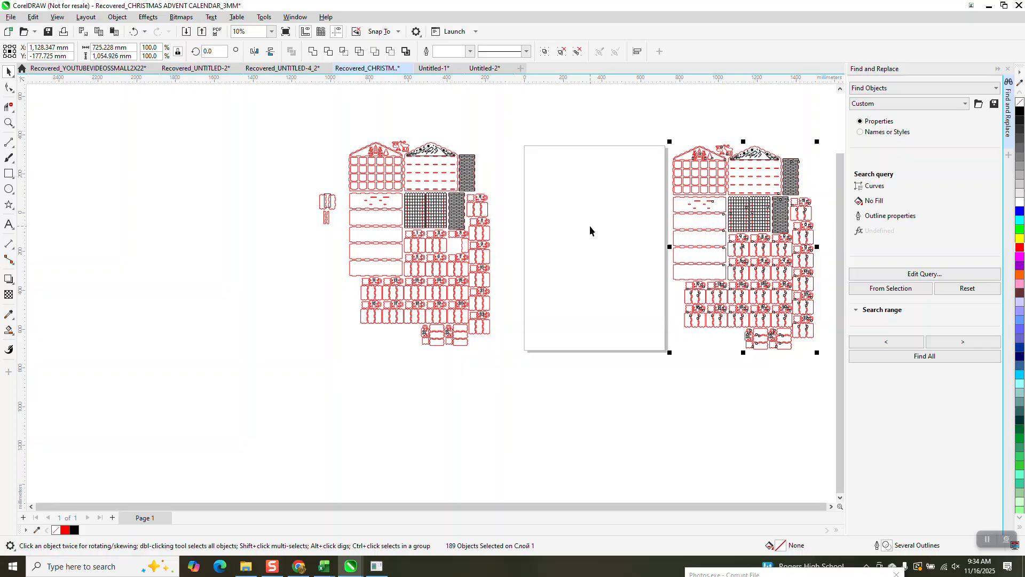
# - Move the two outlined strips onto the empty page, close to its top-left corner
pyautogui.moveTo(312, 203); pyautogui.dragTo(552, 177)
pyautogui.click(10, 123)
pyautogui.click(8, 75)
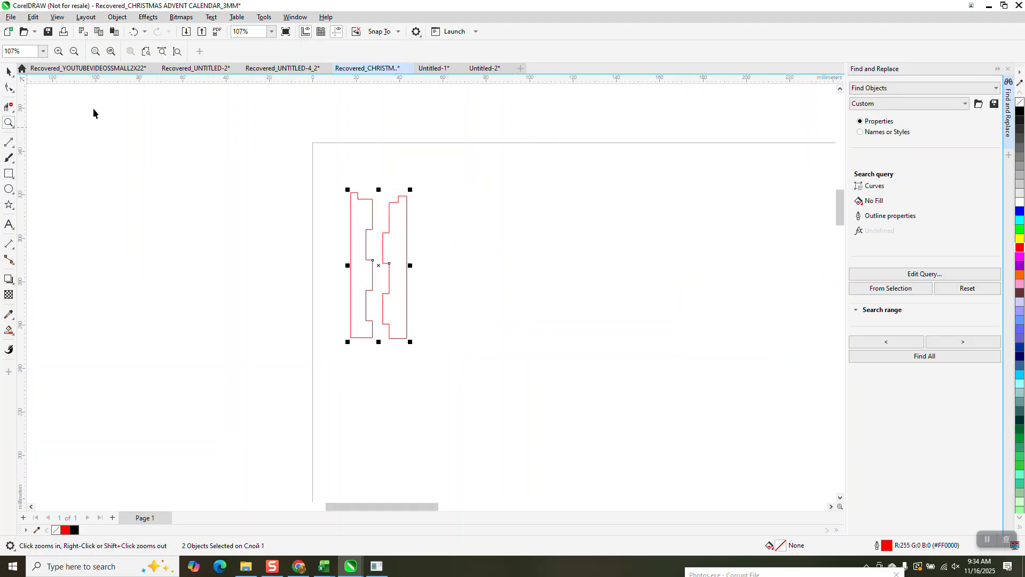
pyautogui.moveTo(370, 259); pyautogui.dragTo(346, 215)
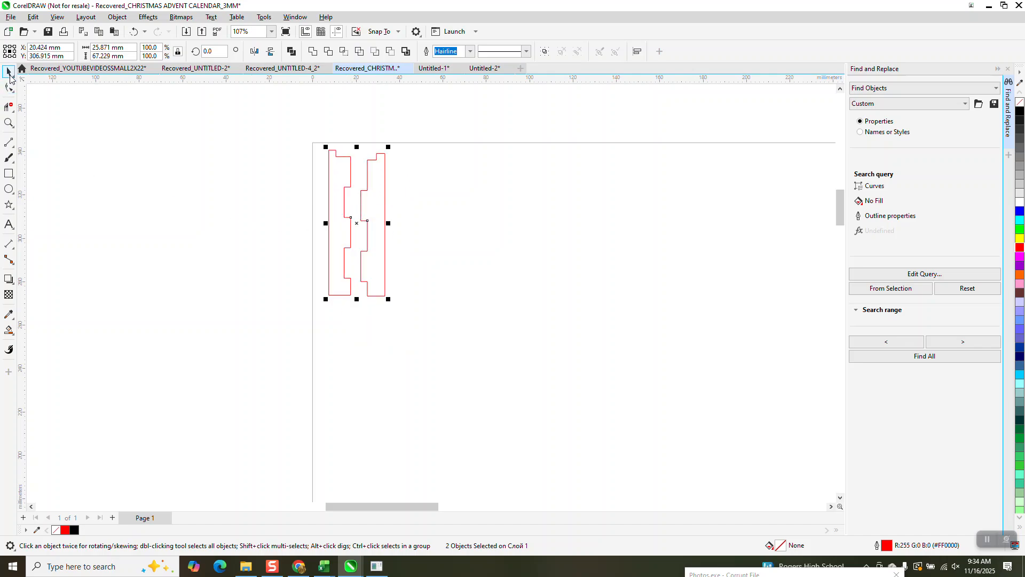
# - Snap the right strip's tab corner node onto the matching notch corner of the left strip
pyautogui.click(8, 123)
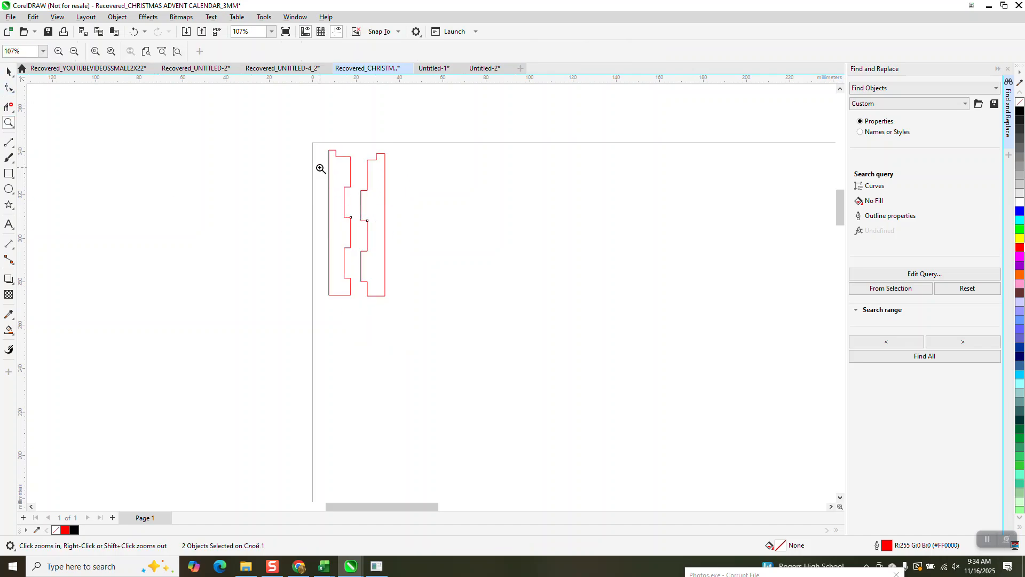
pyautogui.moveTo(321, 166); pyautogui.dragTo(456, 281)
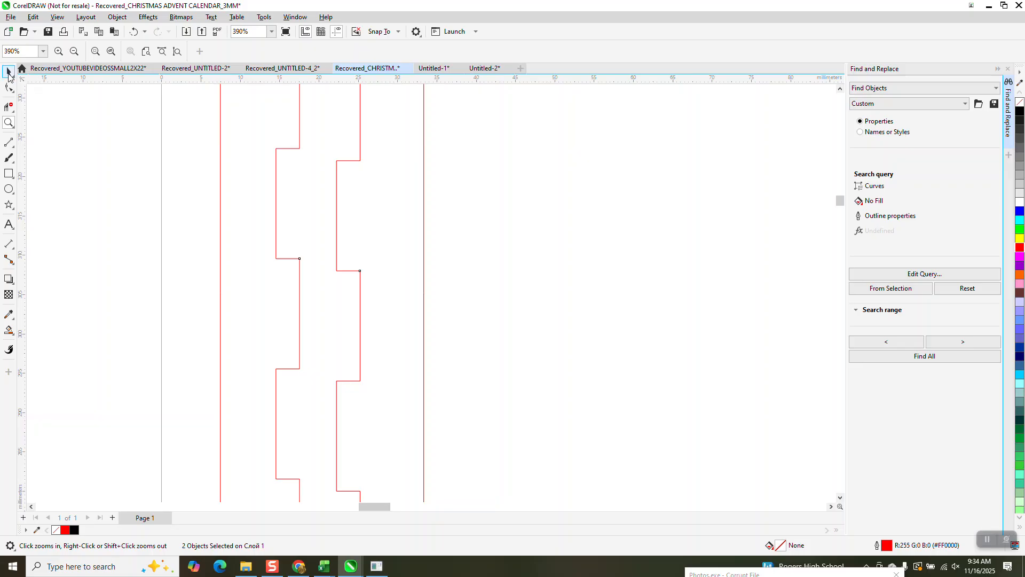
pyautogui.click(336, 191)
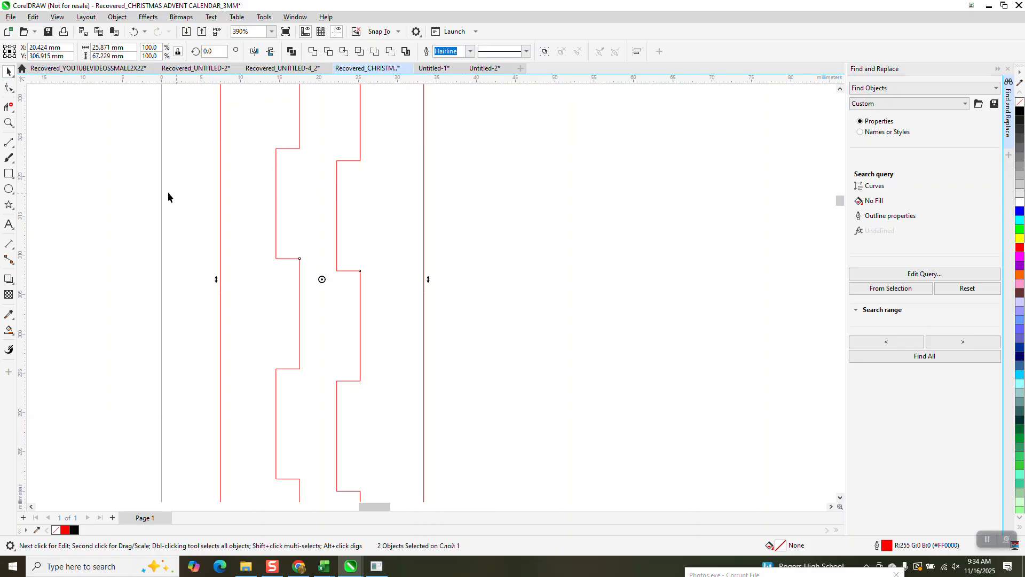
pyautogui.click(337, 160)
pyautogui.moveTo(337, 160); pyautogui.dragTo(277, 148)
# - Examine the joined strips up close to check how the tabs fit into the notches
pyautogui.scroll(-8, 251, 243)
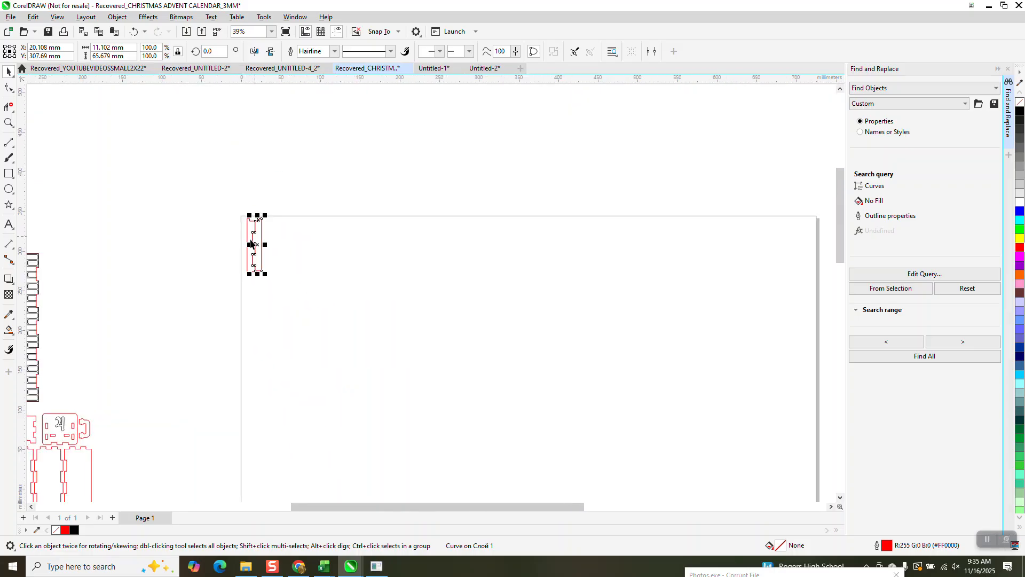
pyautogui.scroll(-3, 250, 243)
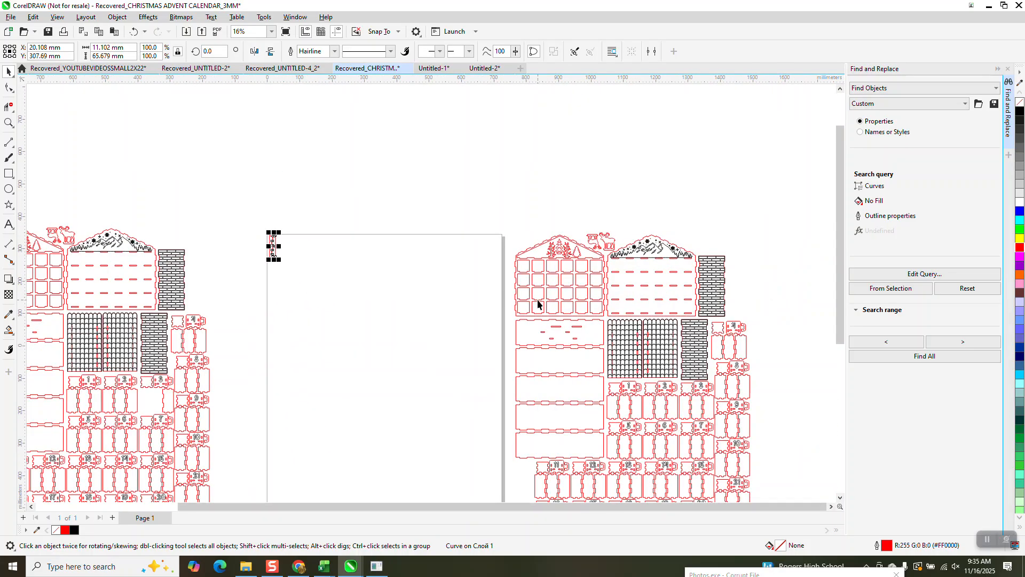
pyautogui.click(8, 123)
pyautogui.moveTo(266, 218); pyautogui.dragTo(292, 266)
pyautogui.moveTo(322, 229); pyautogui.dragTo(504, 327)
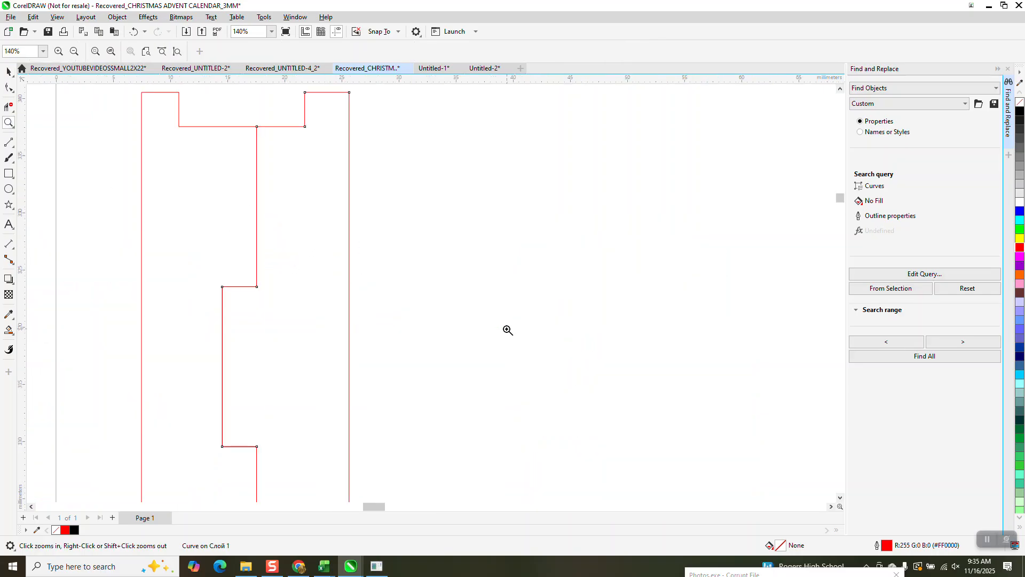
pyautogui.moveTo(239, 278); pyautogui.dragTo(305, 304)
pyautogui.scroll(-4, 293, 265)
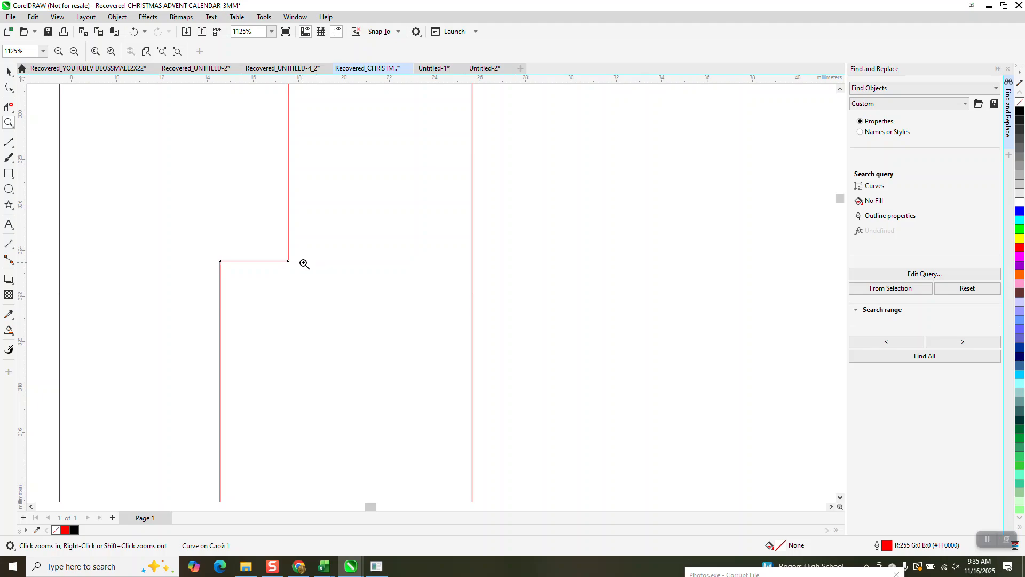
pyautogui.scroll(-2, 305, 264)
pyautogui.scroll(-1, 305, 264)
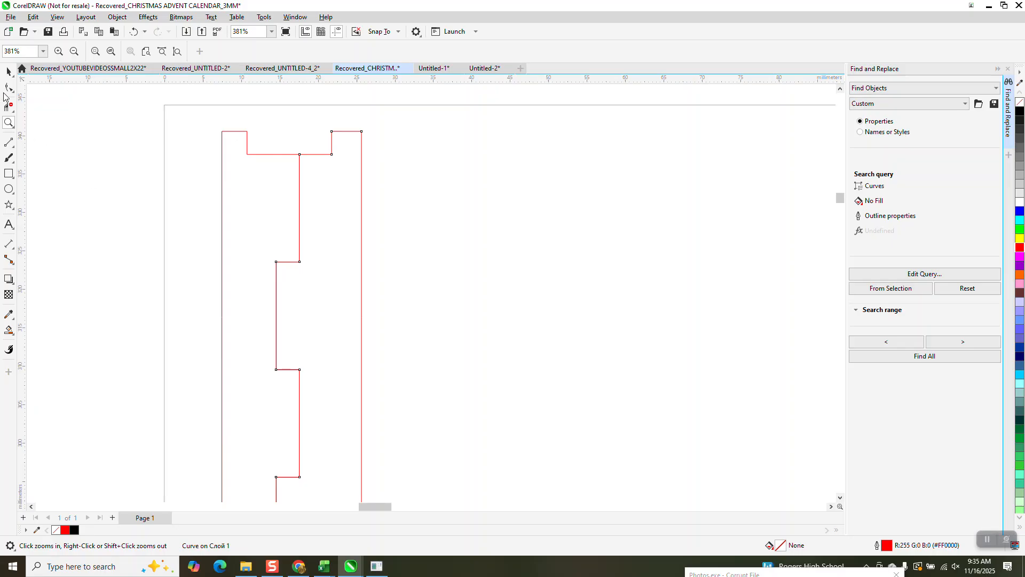
# - Move the right strip horizontally away from the left strip to leave a clear gap between their tabs
pyautogui.click(9, 71)
pyautogui.moveTo(348, 255); pyautogui.dragTo(386, 255)
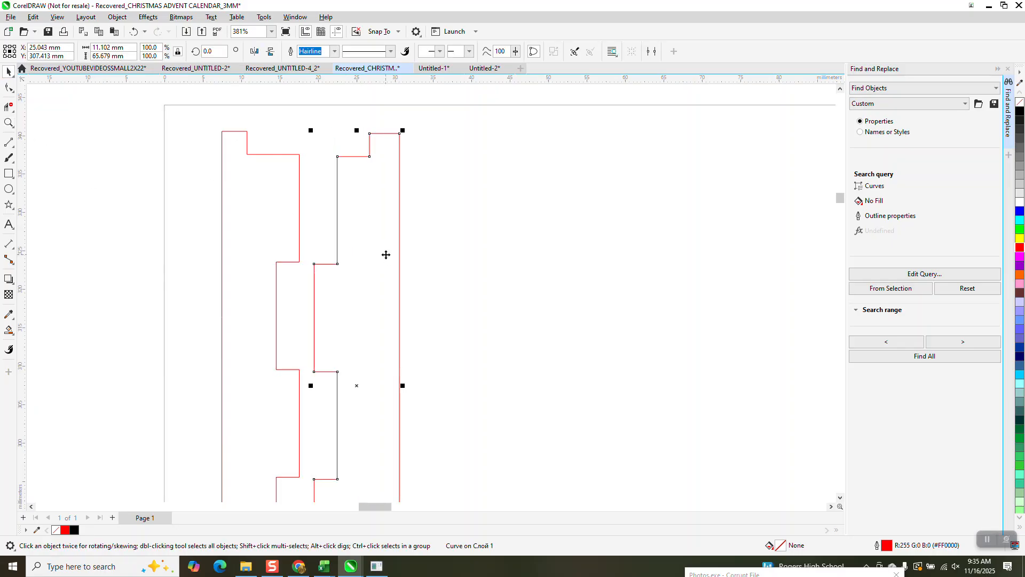
pyautogui.moveTo(314, 265)
pyautogui.mouseDown()
pyautogui.moveTo(278, 266)
pyautogui.moveTo(322, 265)
pyautogui.mouseUp()
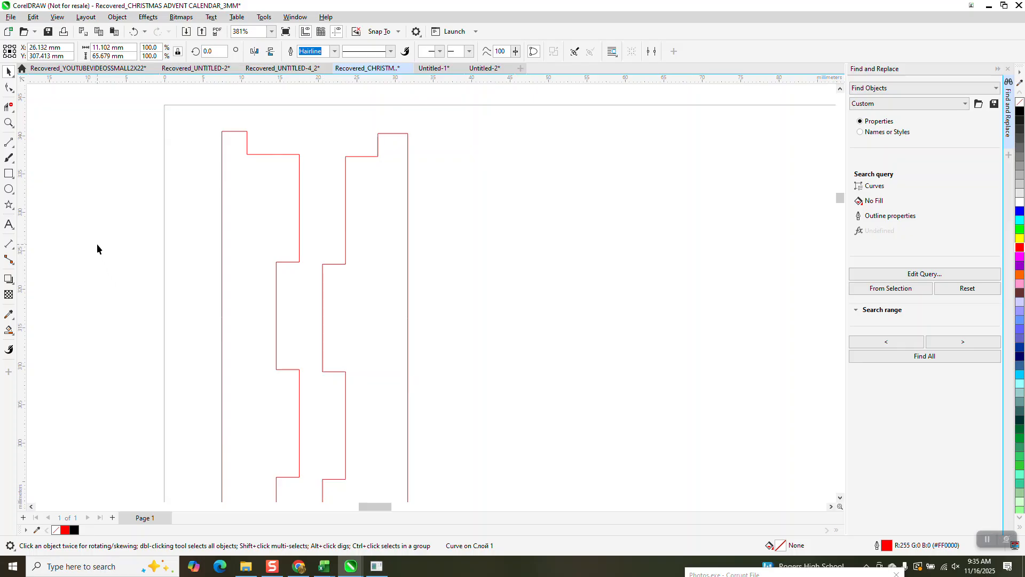
pyautogui.click(97, 243)
pyautogui.scroll(-1, 348, 305)
pyautogui.scroll(-1, 322, 292)
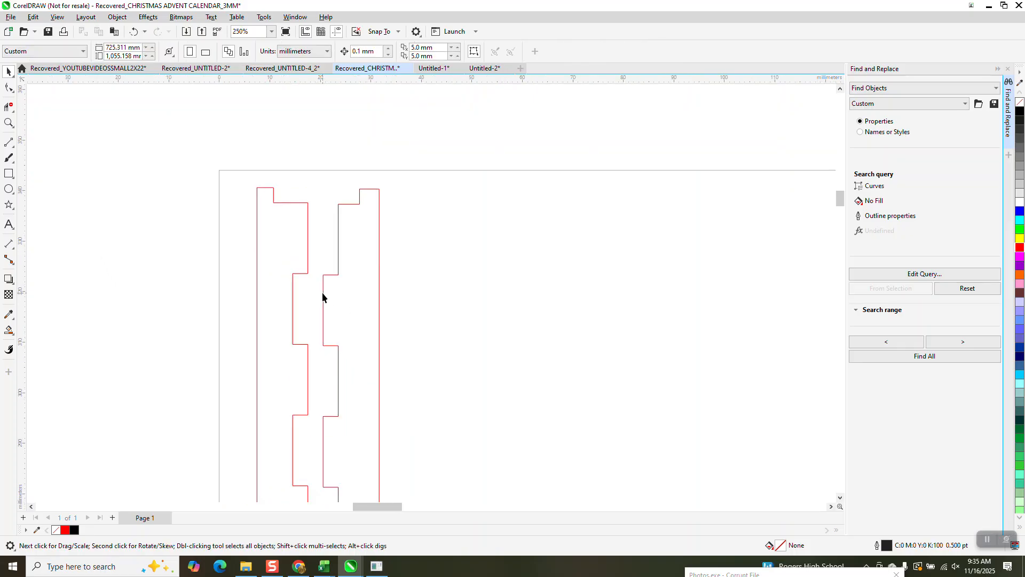
pyautogui.click(322, 293)
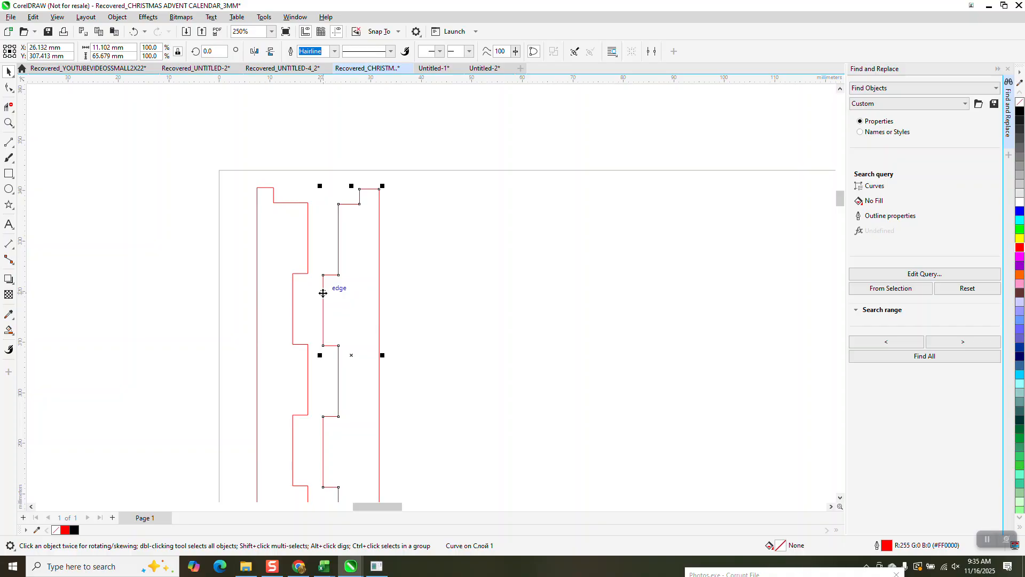
pyautogui.moveTo(324, 277); pyautogui.dragTo(350, 278)
# - Dimension the height of the first slot in the second row of the slotted back panel, in millimetres
pyautogui.scroll(-7, 240, 267)
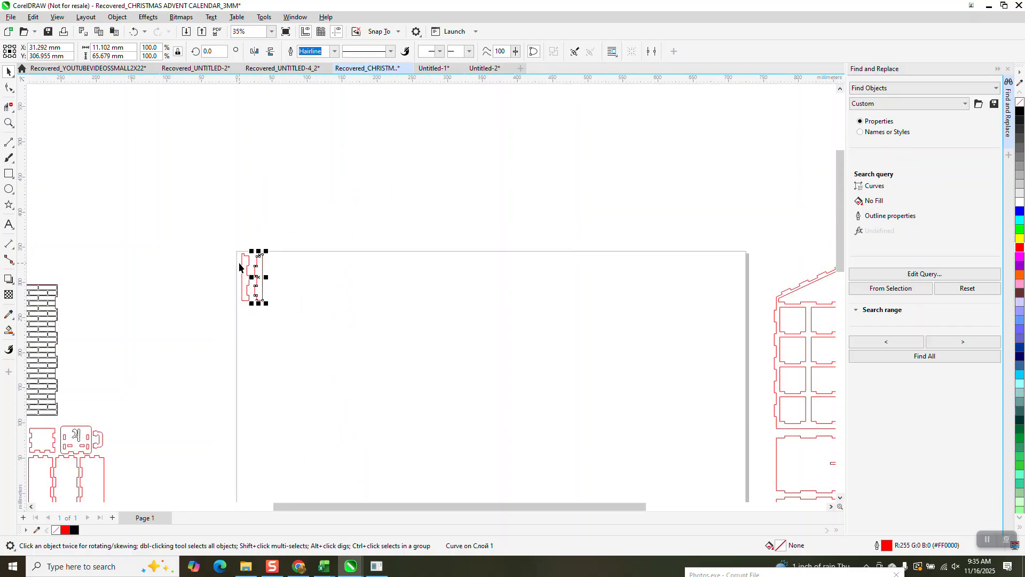
pyautogui.click(9, 122)
pyautogui.click(595, 310)
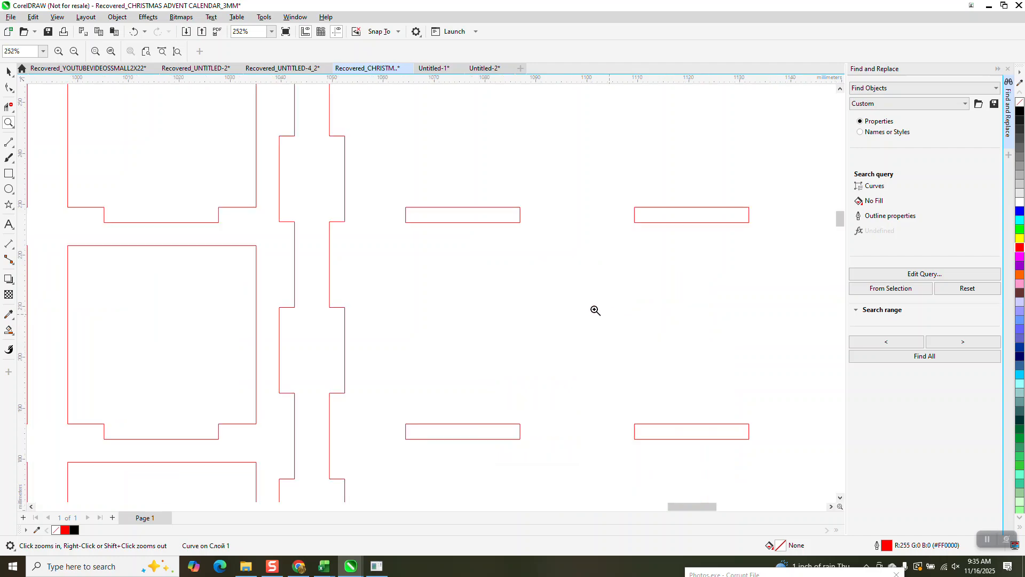
pyautogui.click(9, 71)
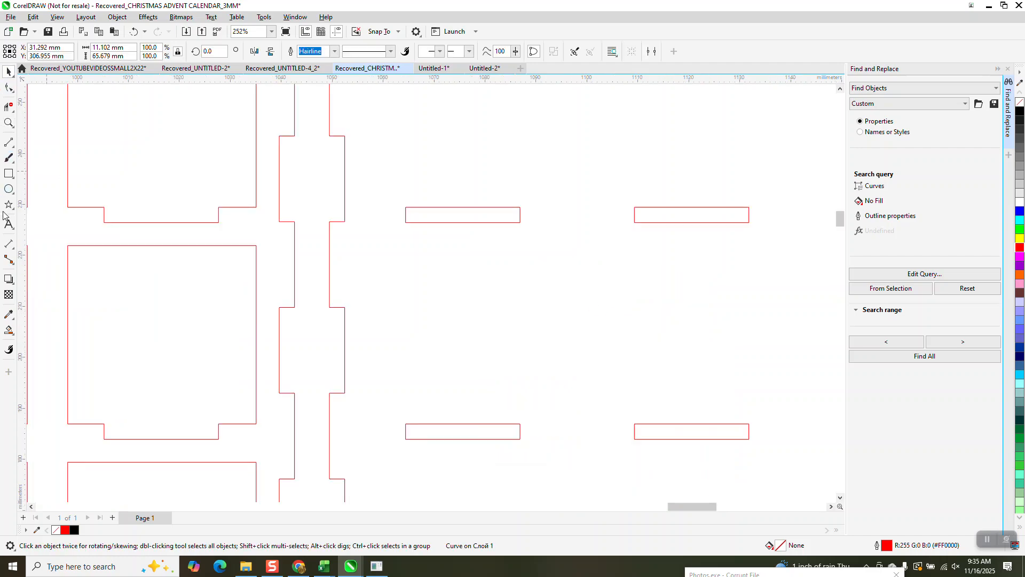
pyautogui.click(9, 244)
pyautogui.click(53, 241)
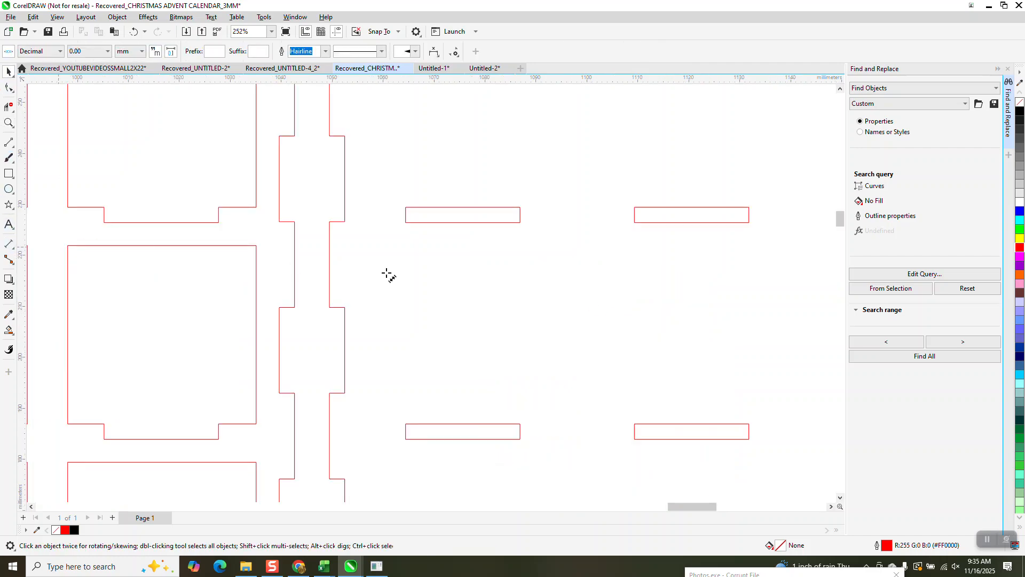
pyautogui.moveTo(433, 222); pyautogui.dragTo(432, 207)
pyautogui.click(463, 215)
pyautogui.click(8, 71)
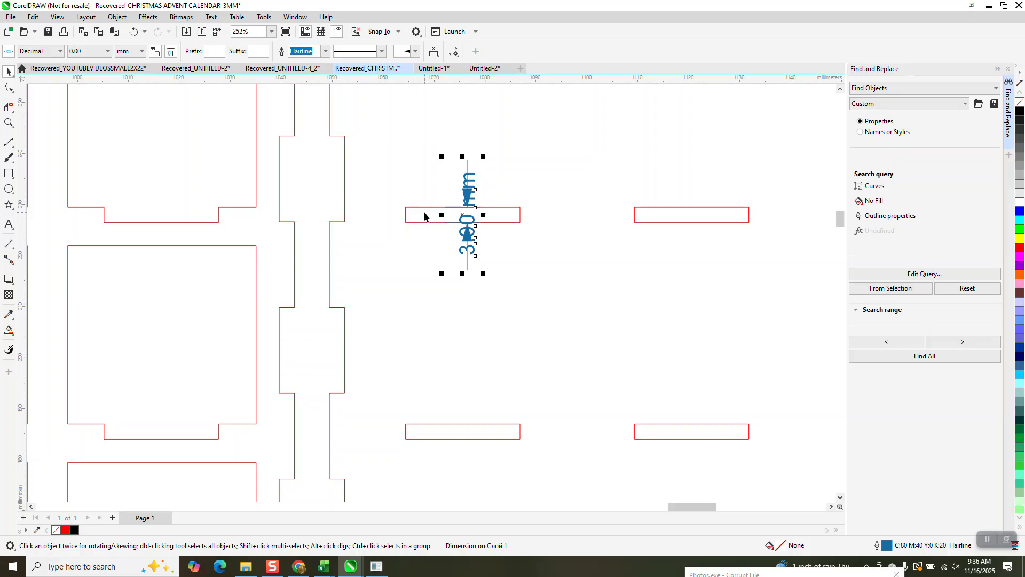
pyautogui.scroll(-7, 430, 217)
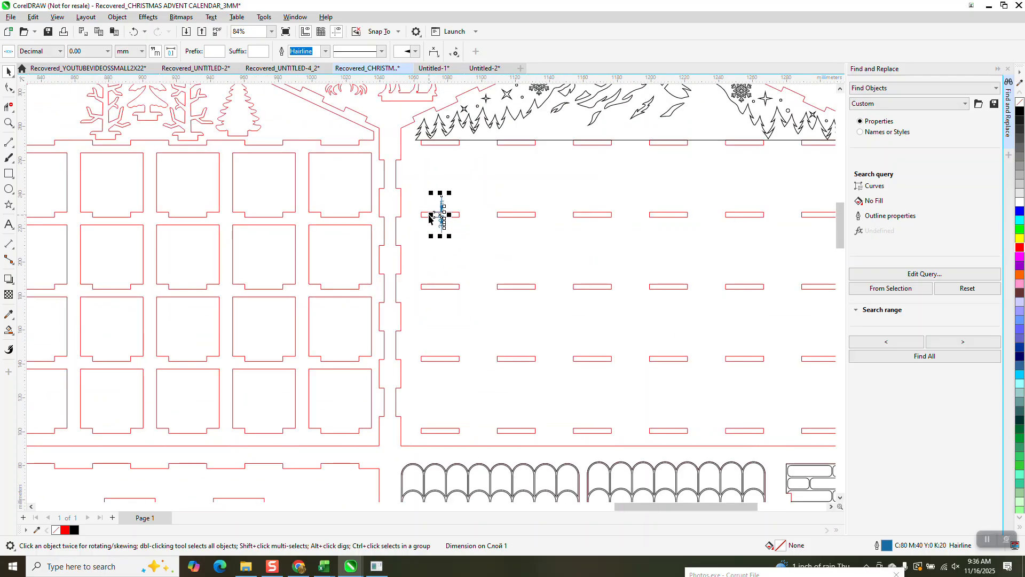
pyautogui.scroll(-4, 457, 256)
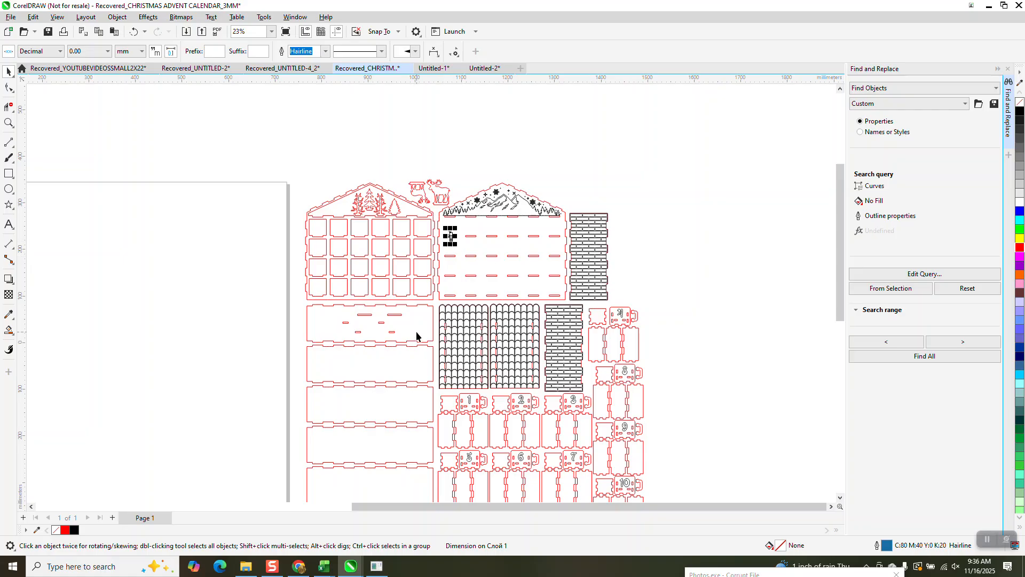
pyautogui.scroll(-3, 415, 331)
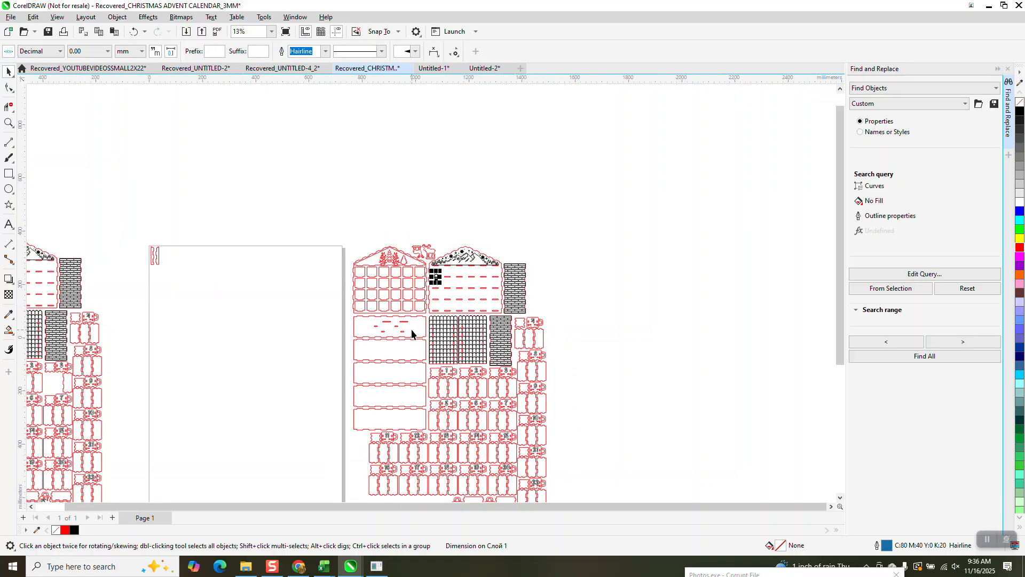